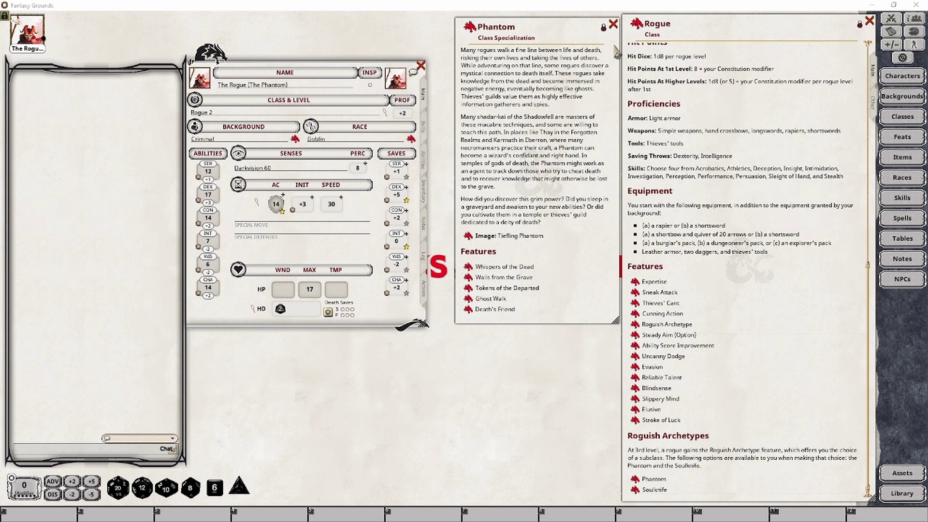
Add one more Rogue level to the character and choose Phantom as the Roguish Archetype.
drag(522, 110, 233, 118)
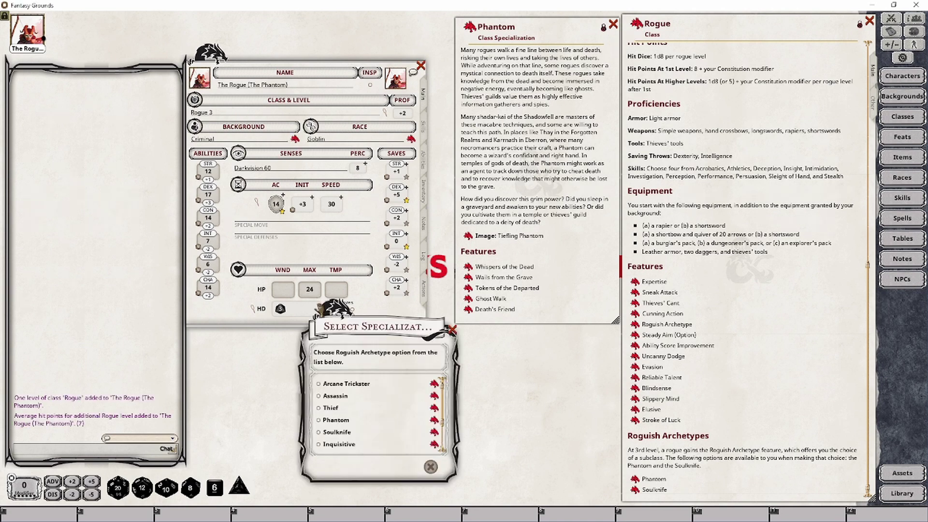
click(318, 420)
click(415, 464)
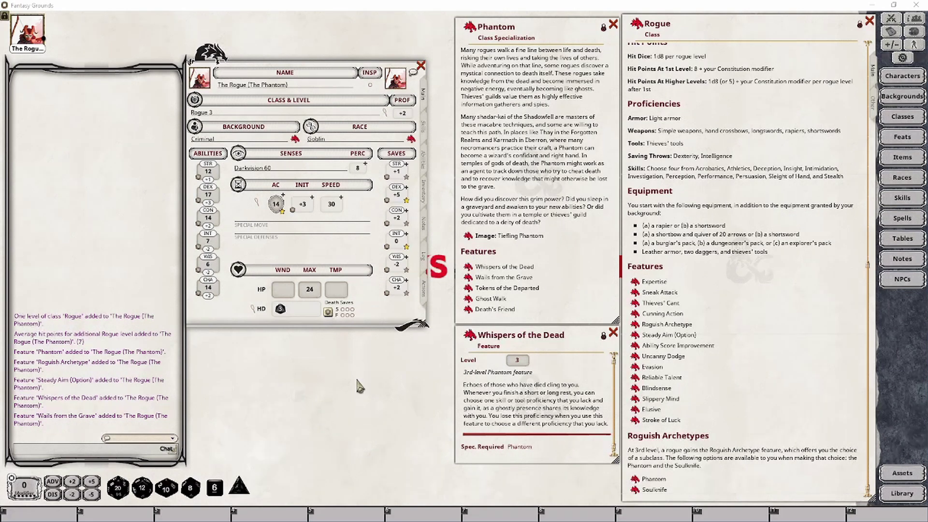
Mark Investigation as a proficient skill for Whispers of the Dead, leaving Athletics without proficiency.
click(424, 129)
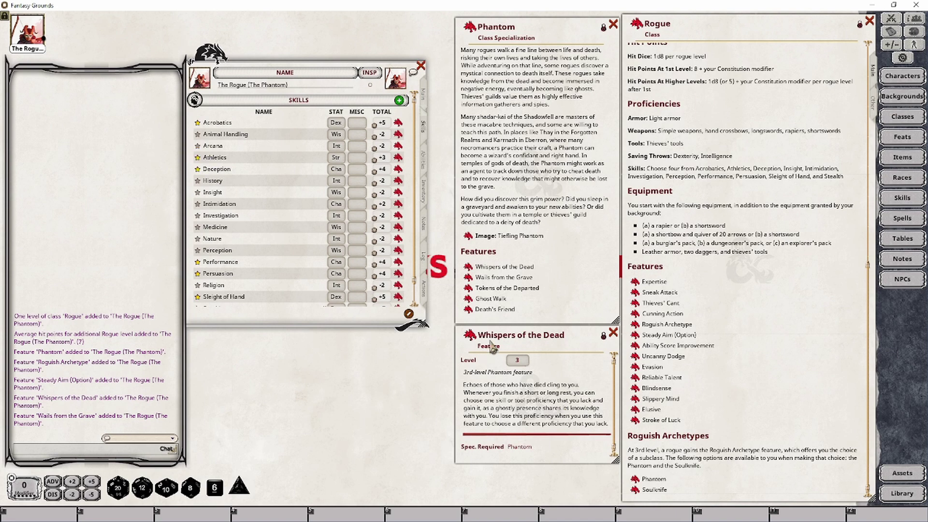
click(198, 157)
click(198, 157)
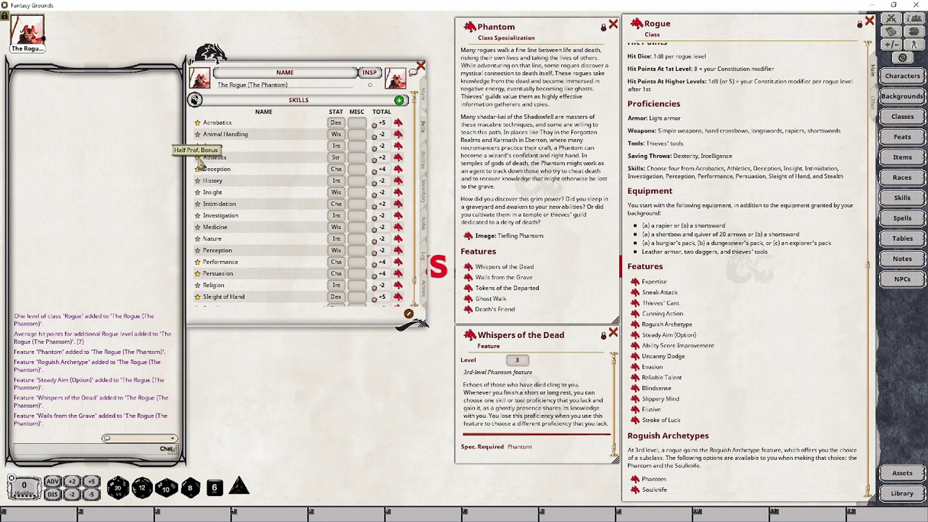
click(199, 216)
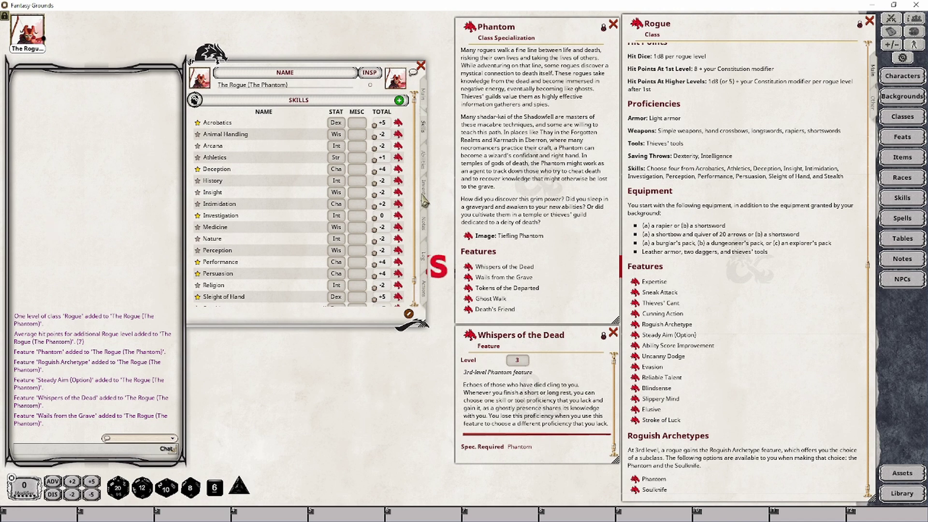
Append "(Investigation)" to the name of the Whispers of the Dead feature in the character's features list.
click(424, 224)
click(231, 296)
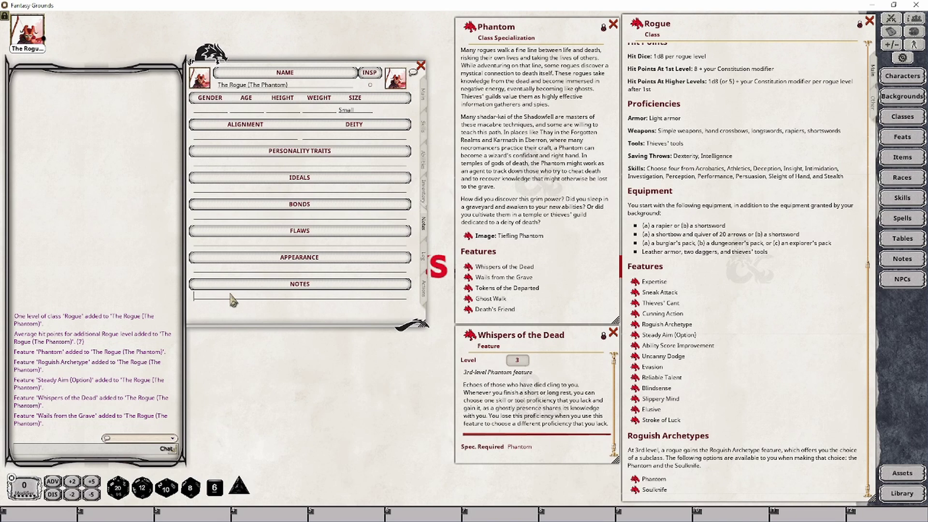
click(424, 163)
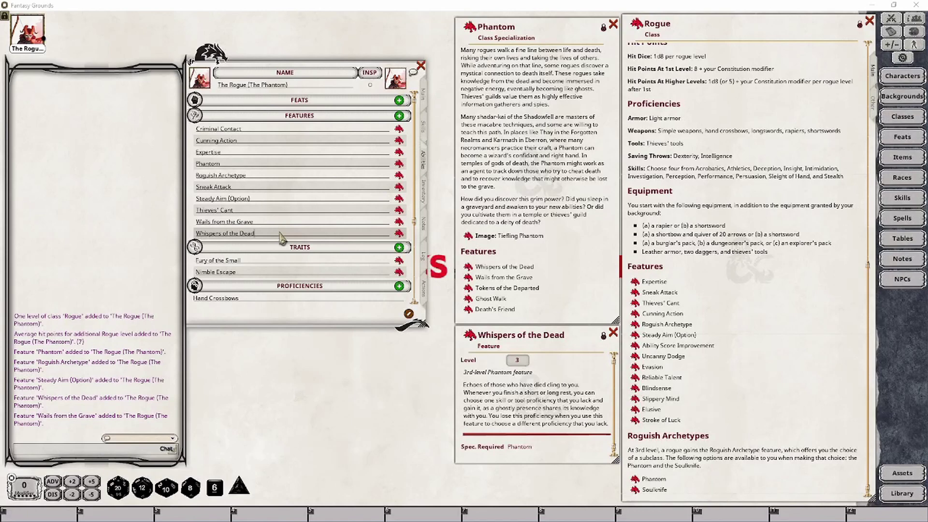
text((Inves)
text(tigator)
key(BackSpace)
key(BackSpace)
key(BackSpace)
Add the Wails from the Grave feature to the character's powers and assign it to the group Phantom.
click(399, 222)
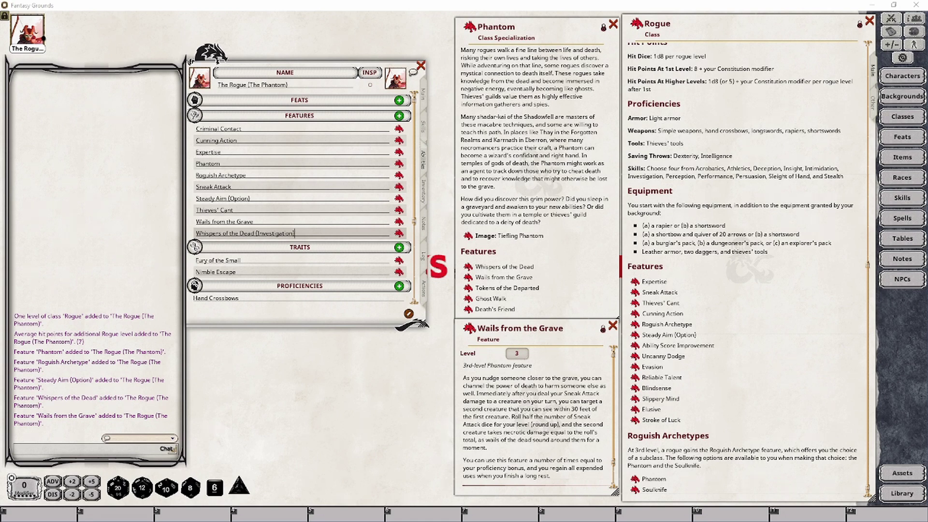
click(422, 290)
drag(470, 330, 333, 280)
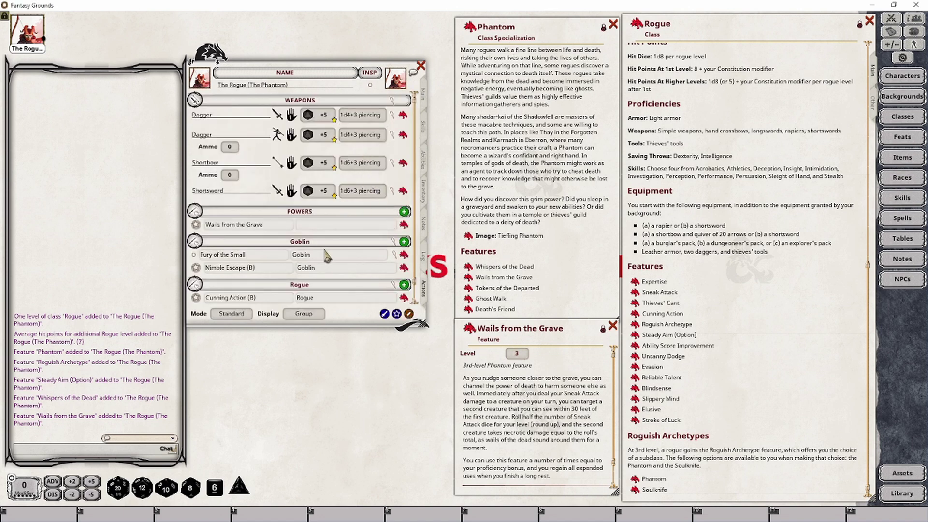
click(325, 227)
text(Phantom)
key(Return)
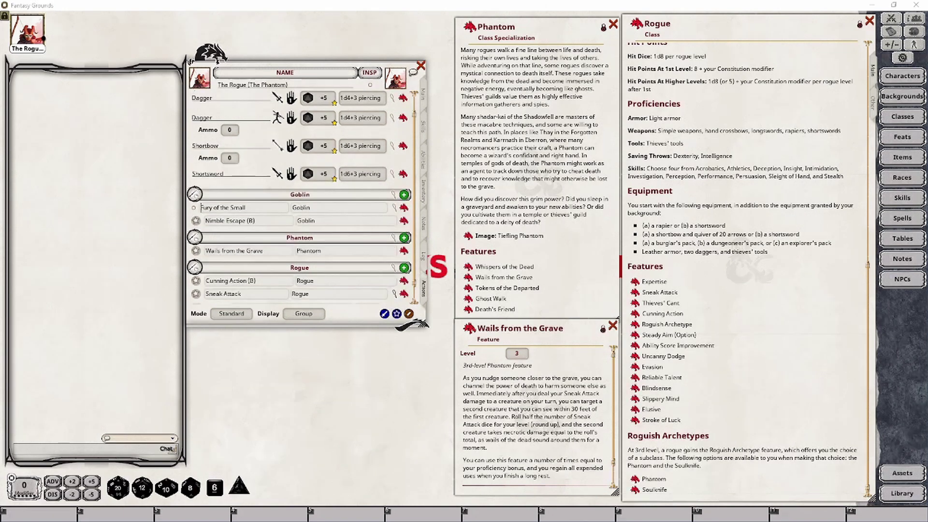
Add five damage actions to the Wails from the Grave power.
right_click(405, 250)
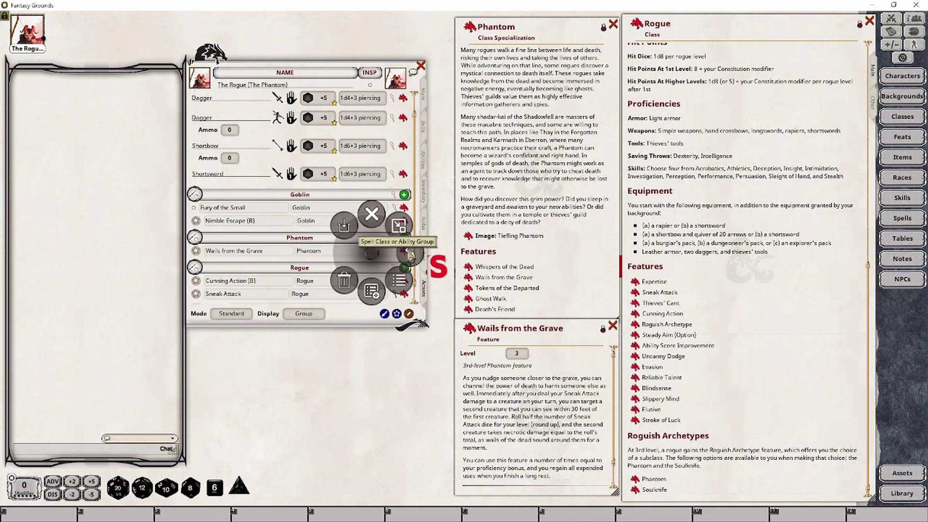
click(446, 250)
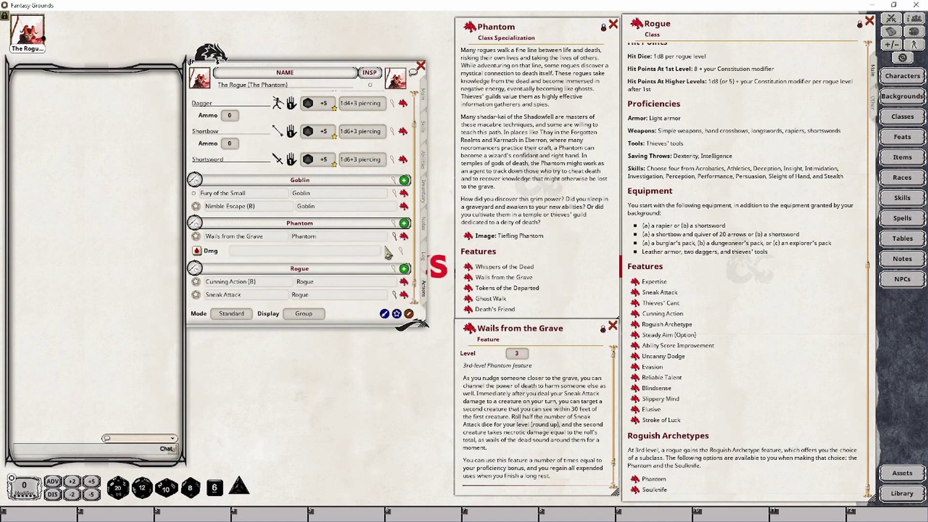
right_click(382, 241)
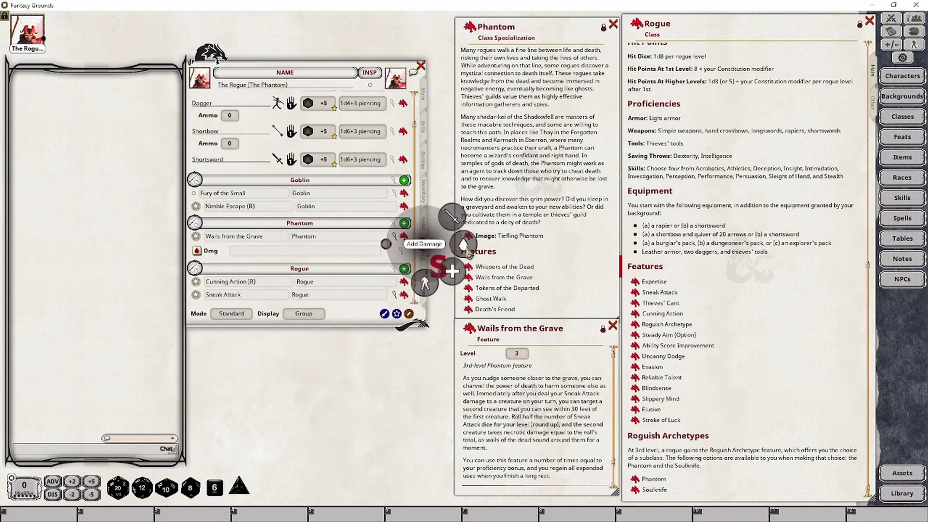
click(465, 254)
right_click(386, 243)
click(466, 251)
right_click(386, 243)
mouse_move(425, 242)
click(469, 249)
right_click(385, 243)
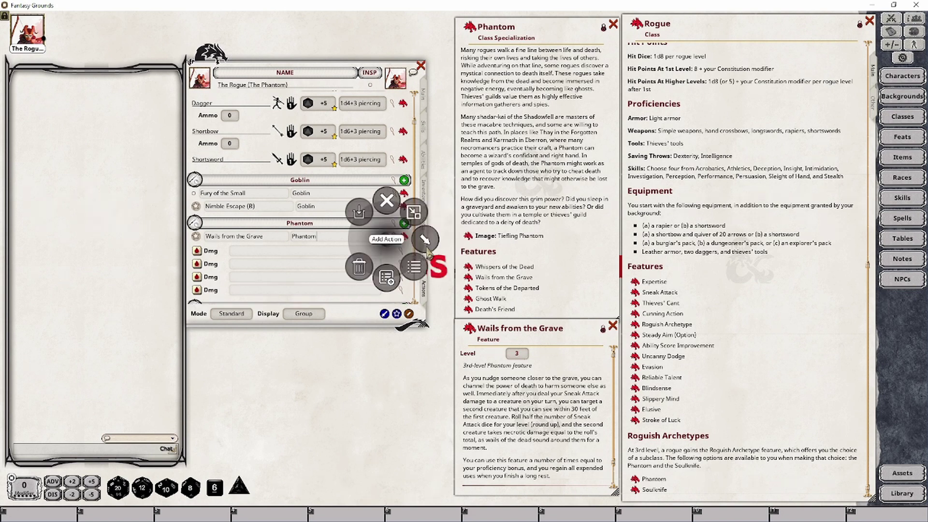
click(471, 248)
Set the first damage action of Wails from the Grave to 1d6 necrotic.
scroll(334, 251, down, 1)
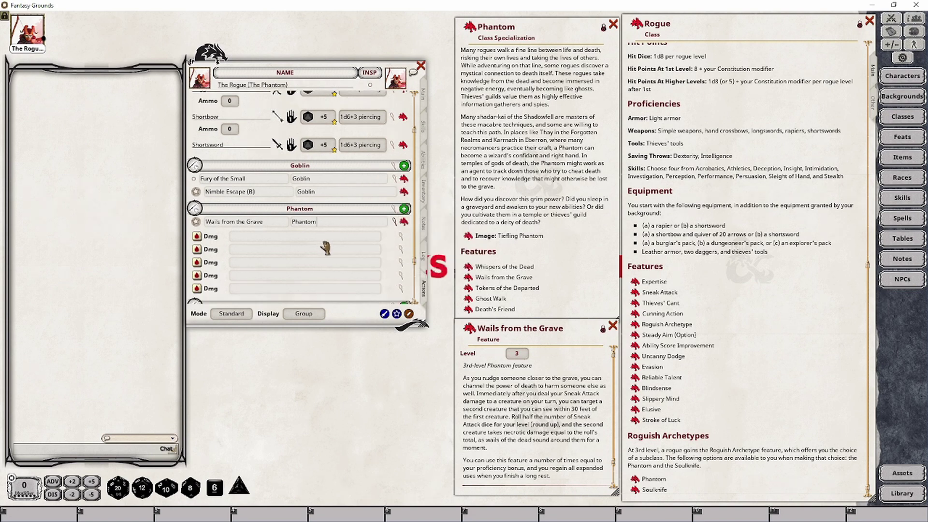
click(400, 236)
drag(435, 215, 323, 362)
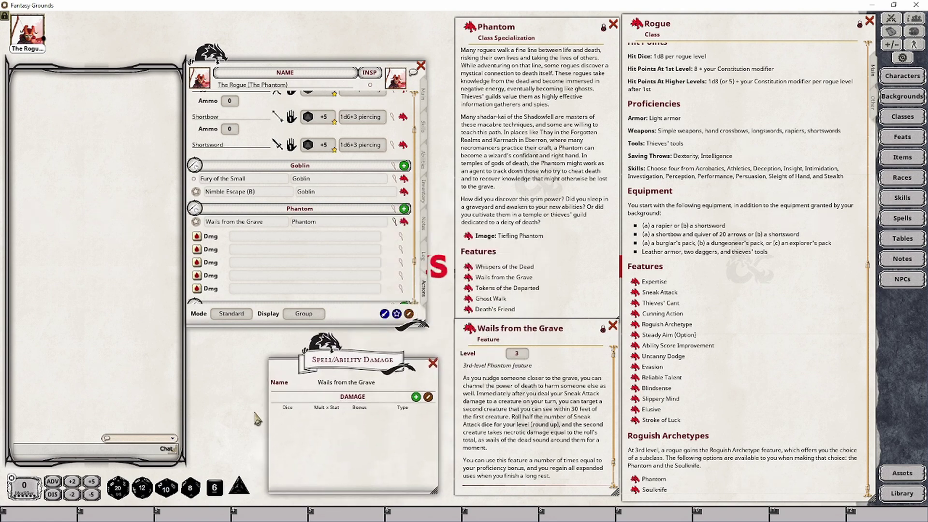
drag(214, 487, 292, 437)
click(382, 417)
text(necrotic)
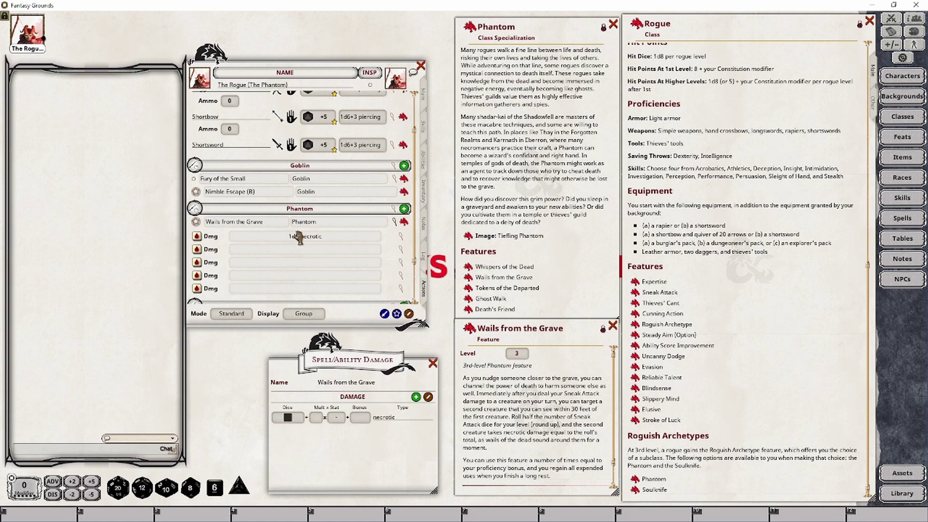
click(434, 363)
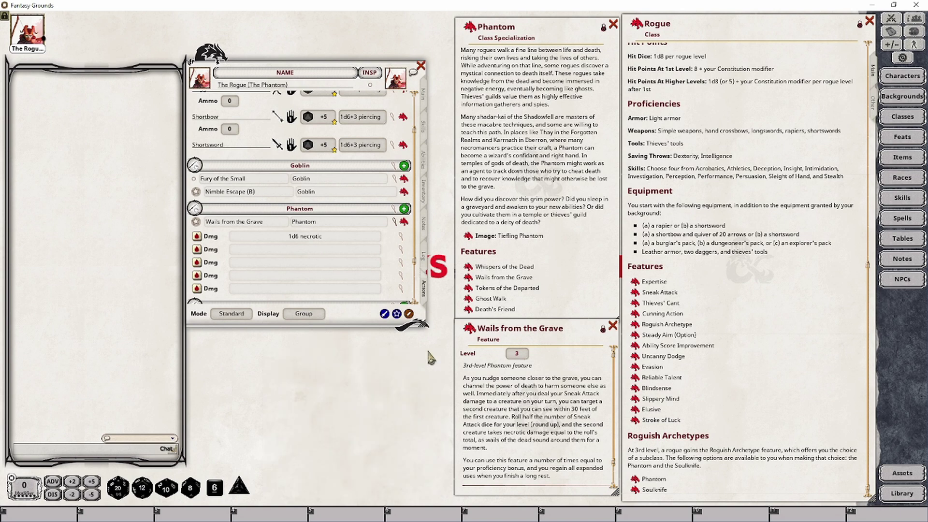
Set the second damage action of Wails from the Grave to 2d6 necrotic.
click(400, 249)
drag(432, 218, 353, 300)
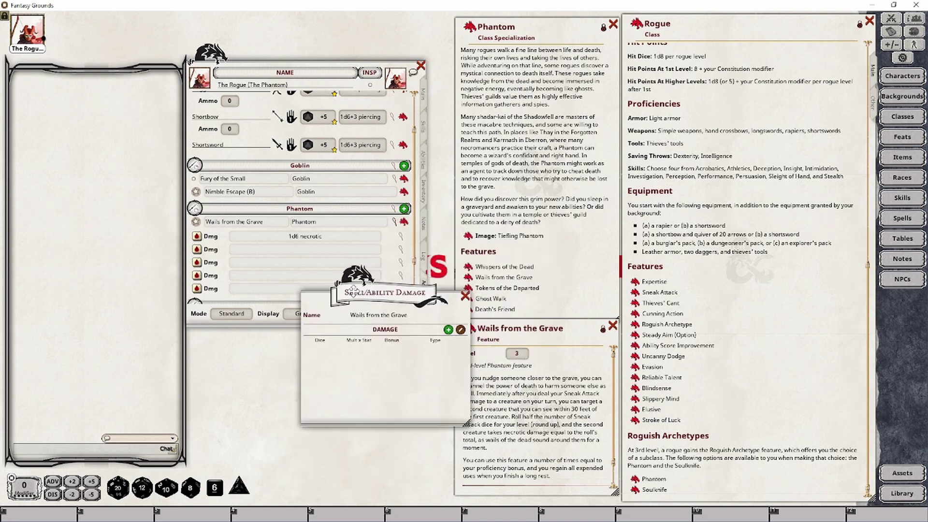
drag(215, 488, 329, 359)
click(411, 350)
text(necrotic)
click(465, 296)
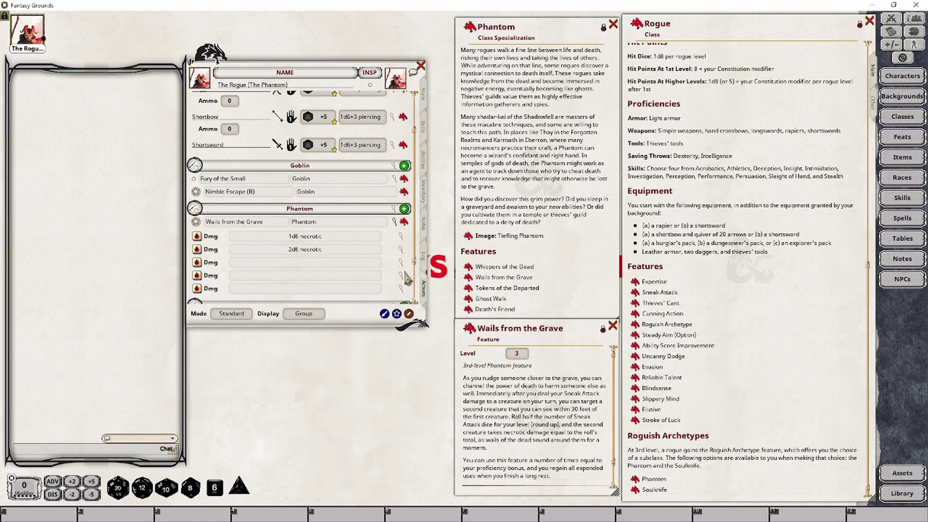
Set the third damage action of Wails from the Grave to 3d6 necrotic.
click(400, 263)
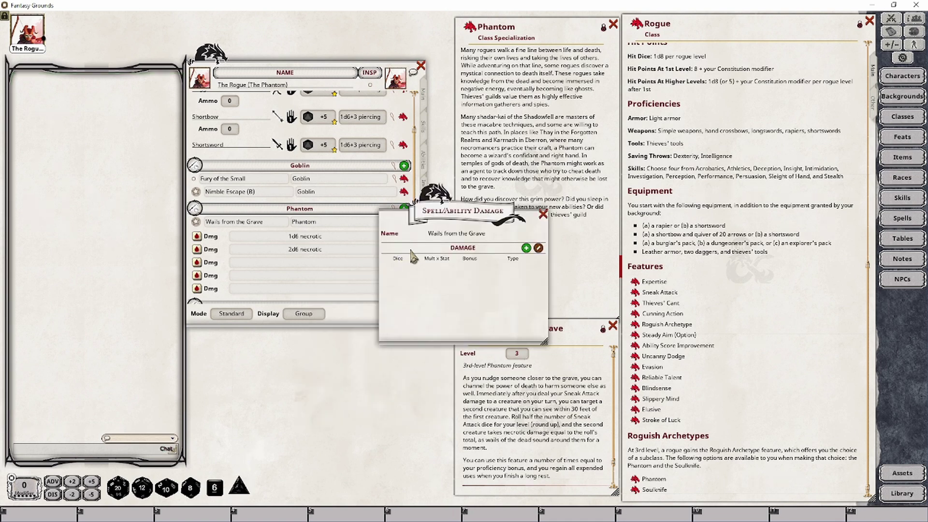
drag(432, 206, 344, 309)
drag(215, 487, 364, 379)
click(415, 378)
text(necrotic)
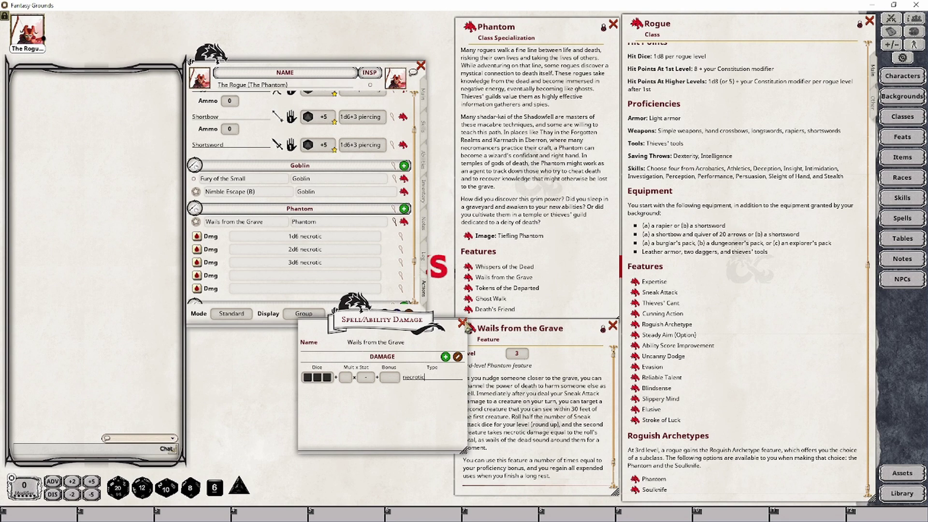
click(463, 322)
Set the fourth damage action of Wails from the Grave to 4d6 necrotic.
click(401, 275)
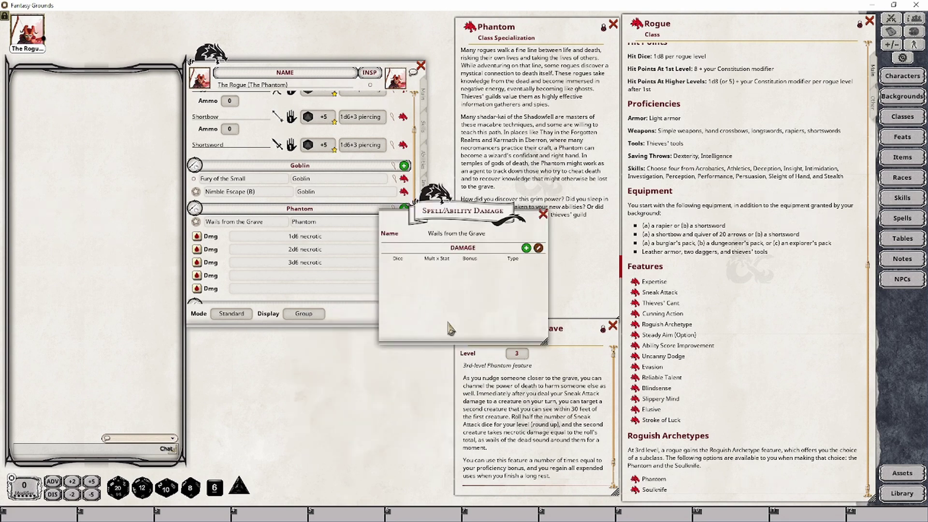
drag(472, 213, 348, 339)
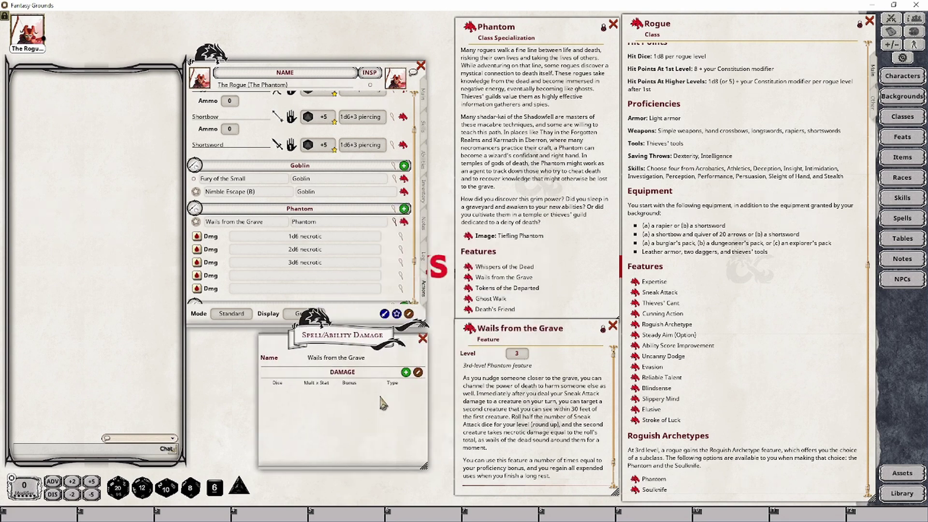
drag(215, 488, 282, 392)
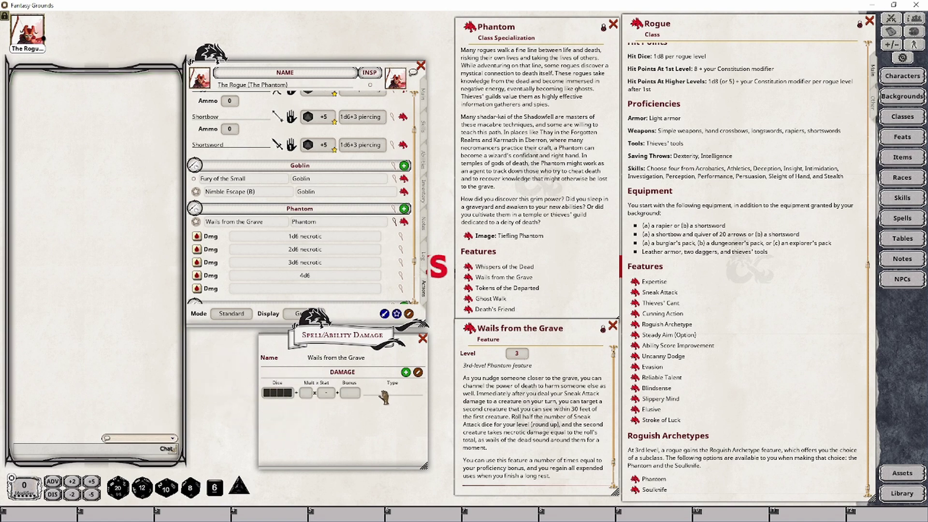
text(necrotic)
click(423, 339)
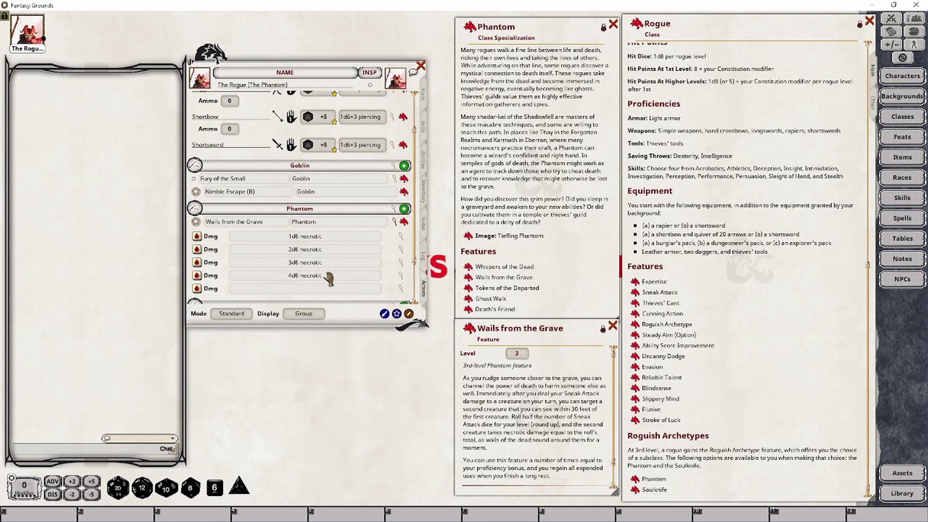
Set the fifth damage action of Wails from the Grave to 5d6 necrotic.
click(400, 288)
drag(428, 209, 349, 327)
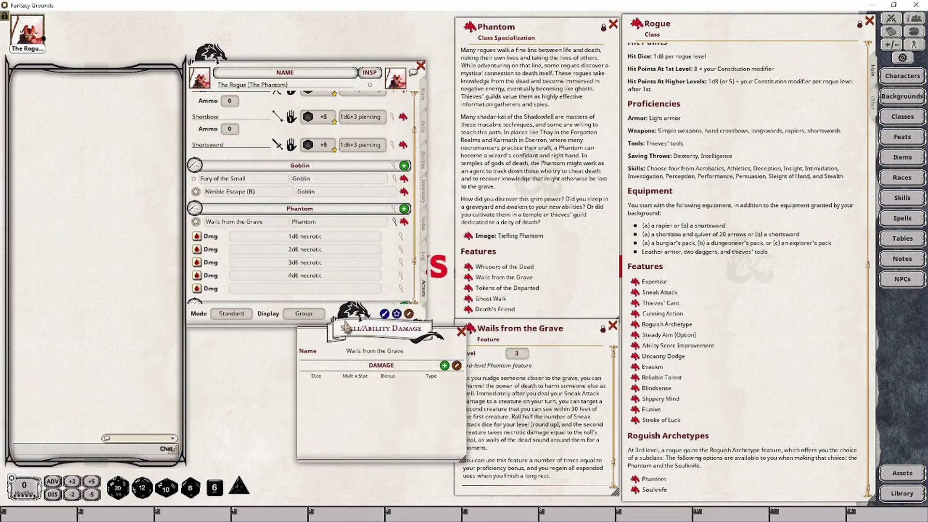
drag(214, 487, 231, 374)
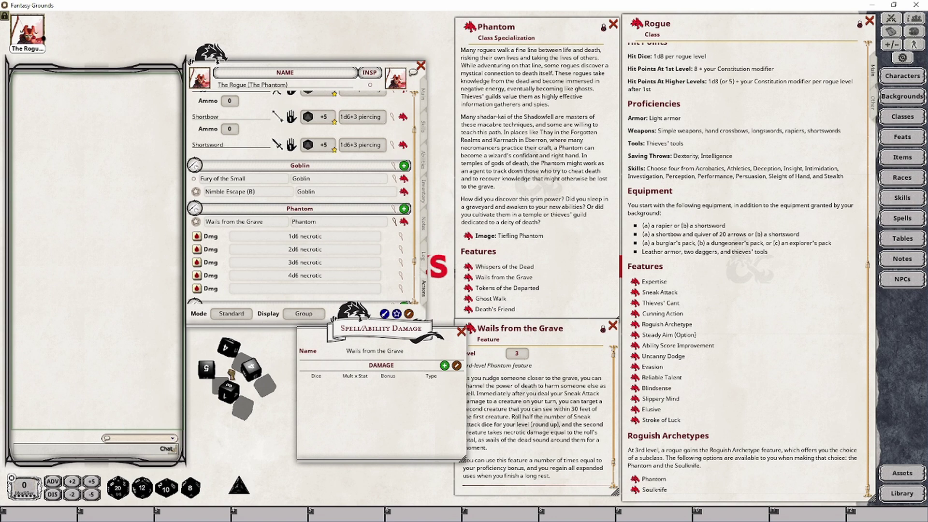
drag(231, 375, 317, 386)
click(419, 389)
text(necrotic)
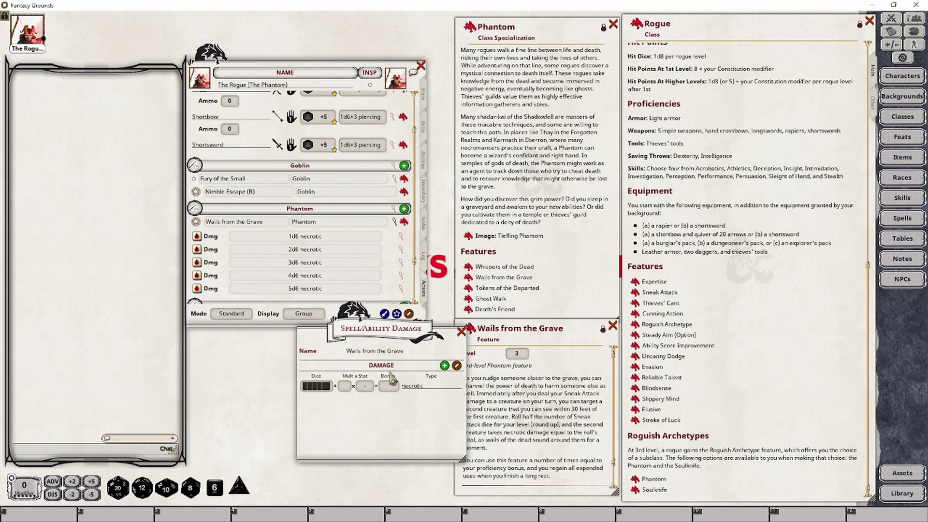
click(462, 331)
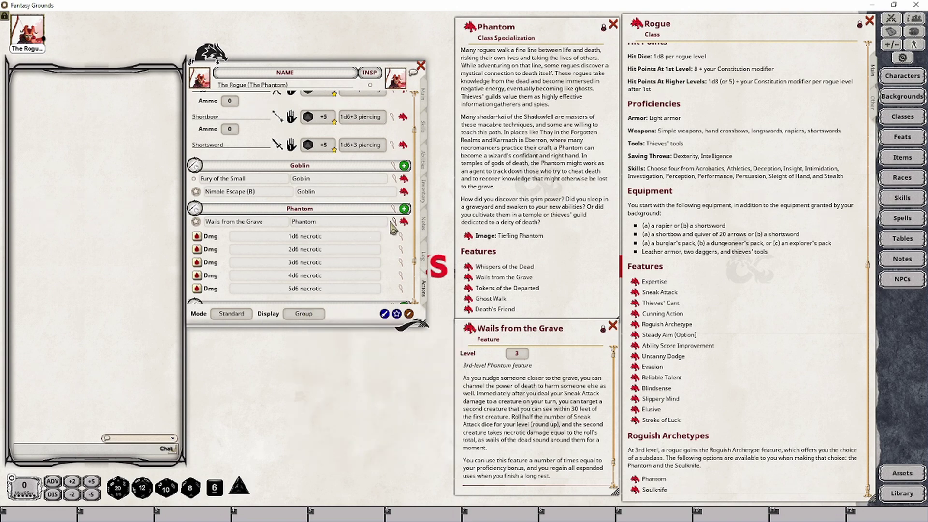
Show the powers in Combat mode with the Actions display and append "(lvls 3-4)" to the Wails from the Grave name.
click(232, 314)
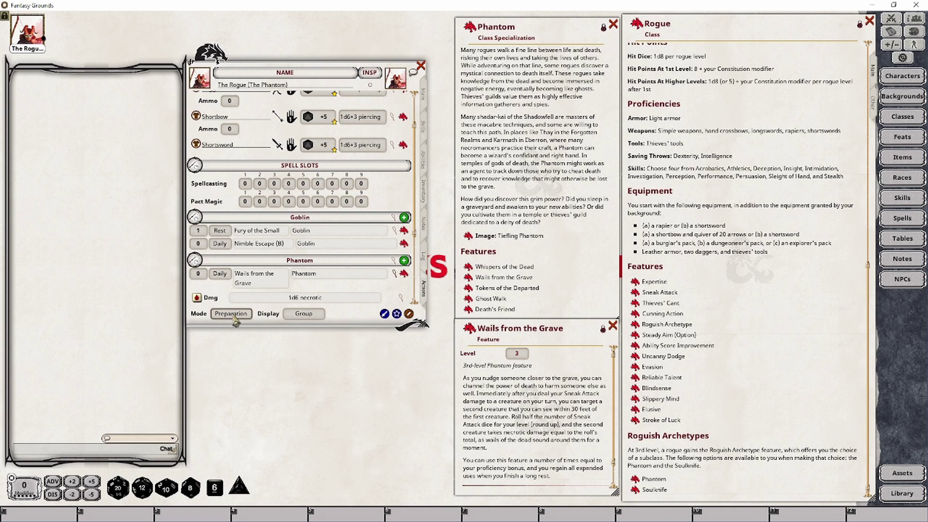
click(232, 315)
click(304, 315)
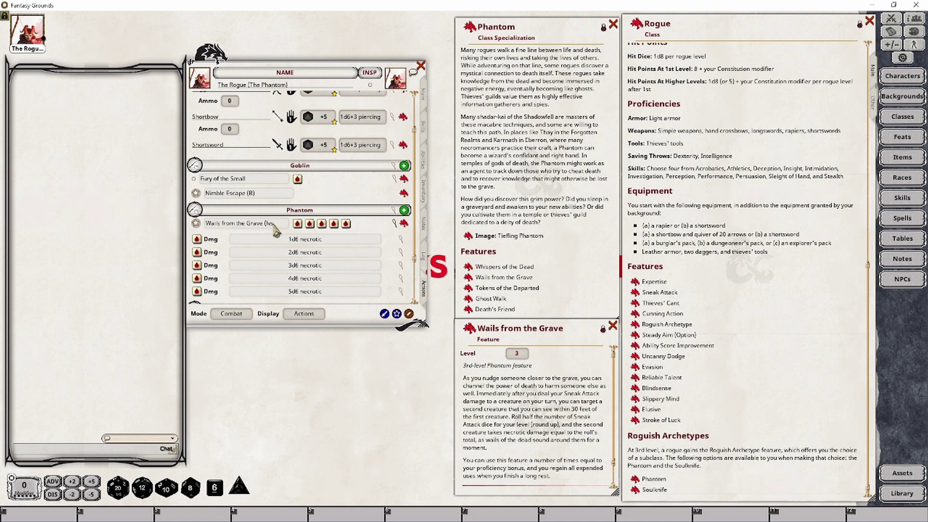
text(4))
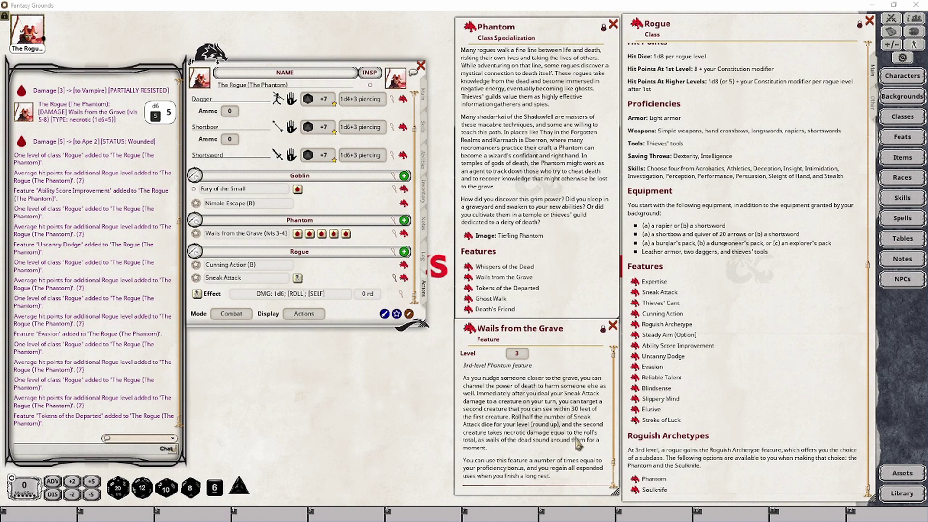
Show the powers in Preparation mode and check the character's proficiency bonus on the main page before returning to the powers.
click(231, 314)
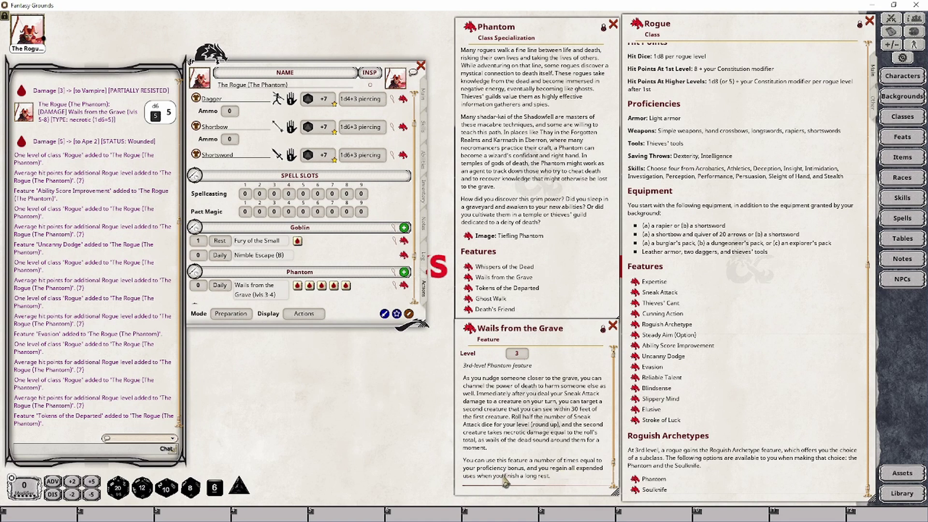
click(423, 95)
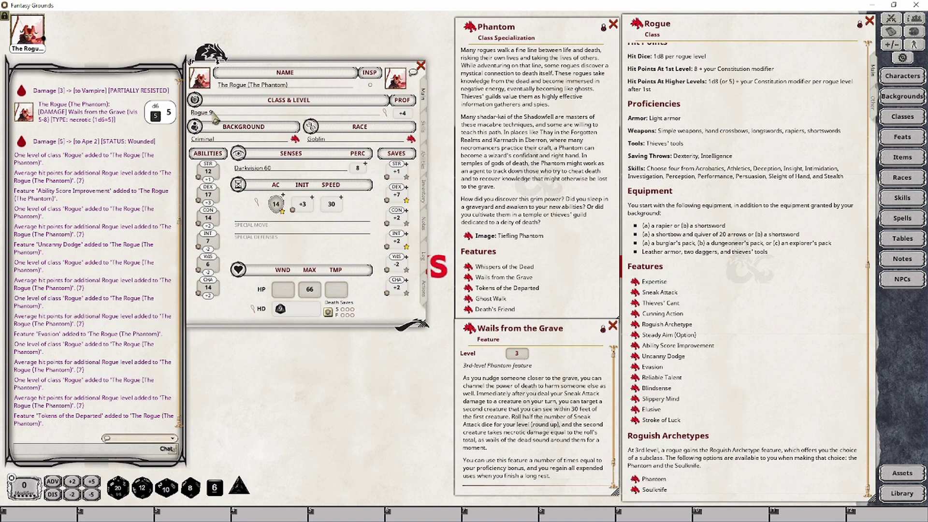
click(423, 293)
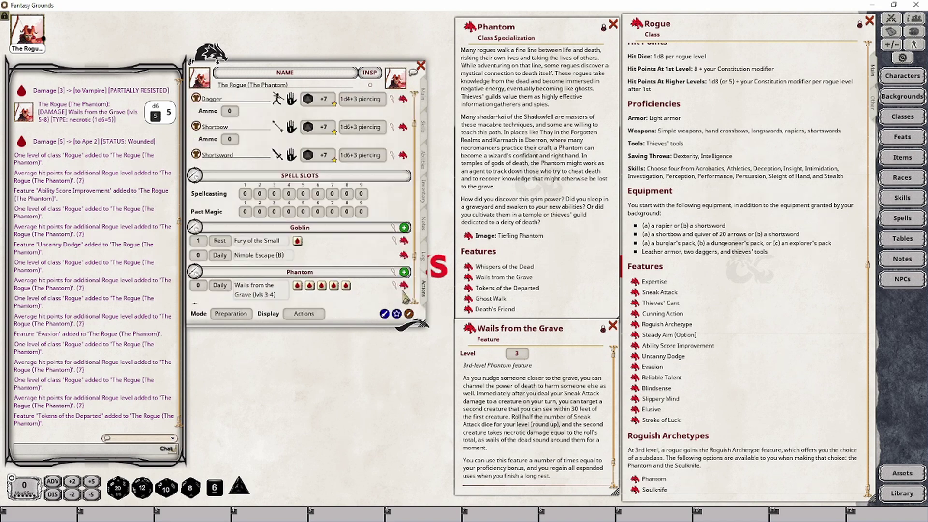
scroll(198, 289, down, 1)
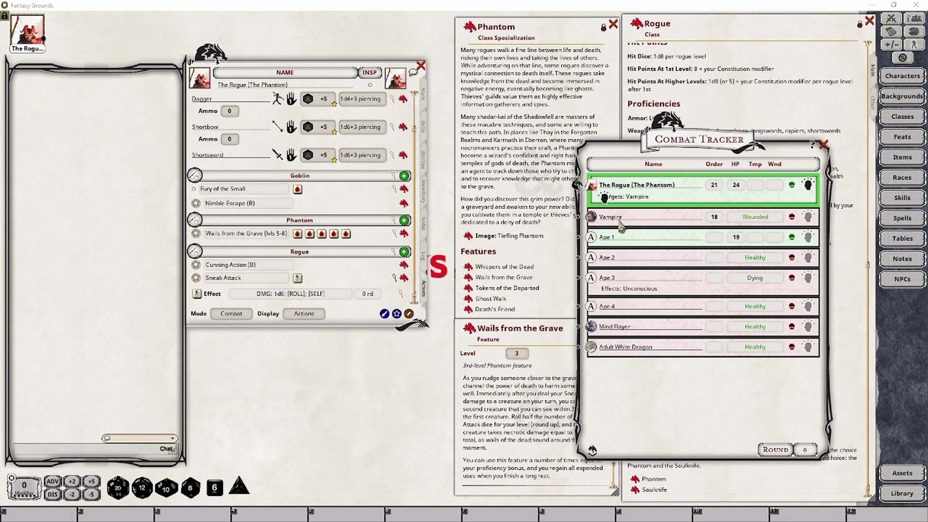
Roll shortsword attacks against the Vampire and roll the shortsword damage with the Sneak Attack effect applied.
double_click(325, 156)
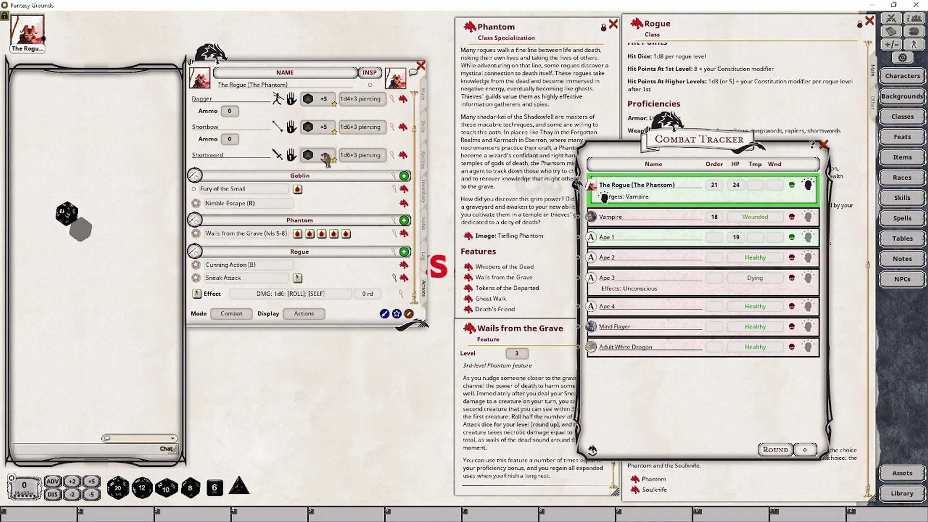
double_click(326, 156)
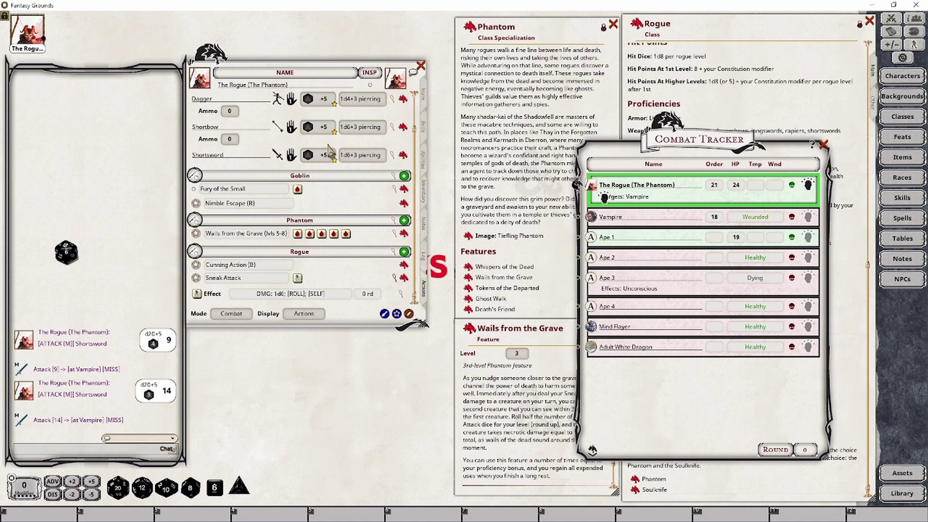
double_click(325, 155)
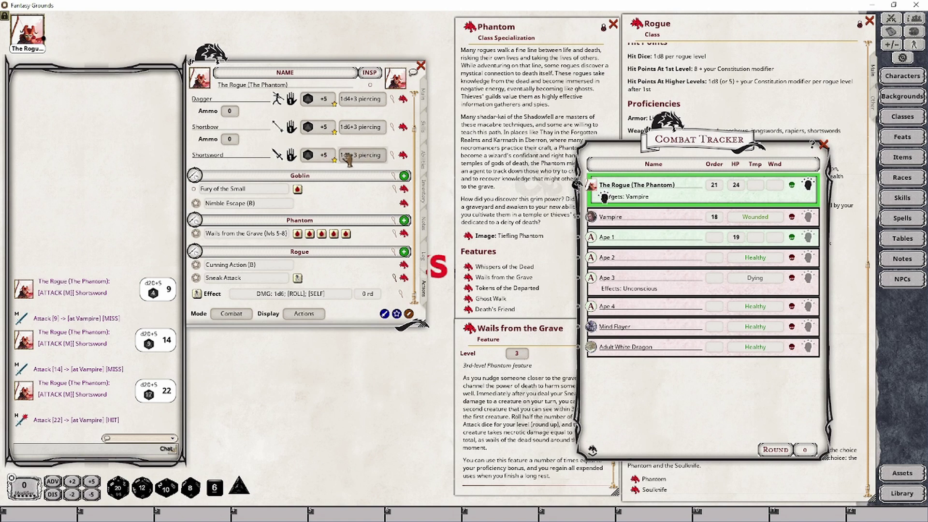
click(197, 294)
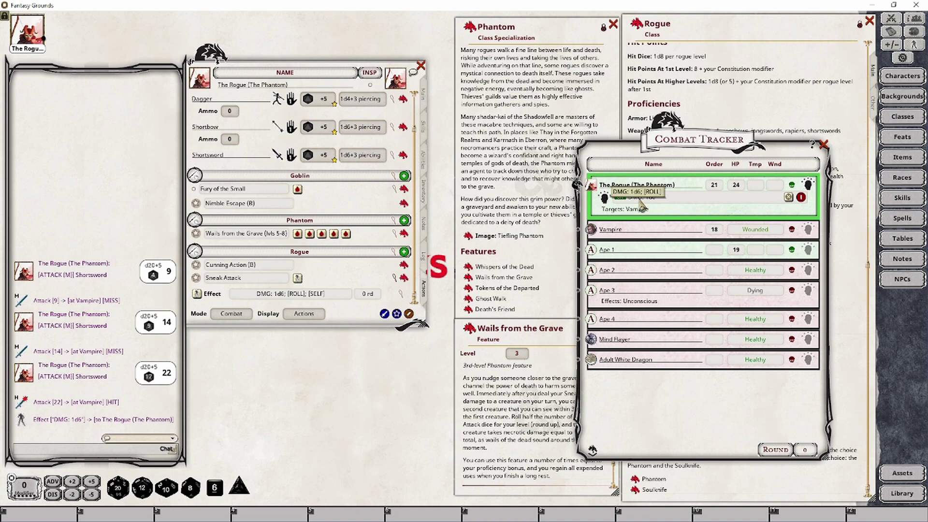
click(360, 154)
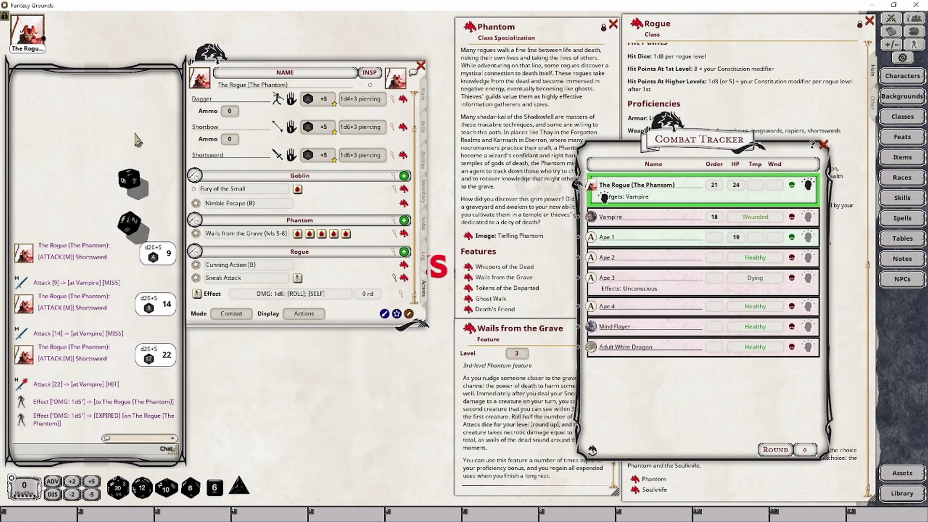
Bring the Combat Tracker back to the front and apply the first Wails from the Grave damage roll to Ape 2.
click(717, 87)
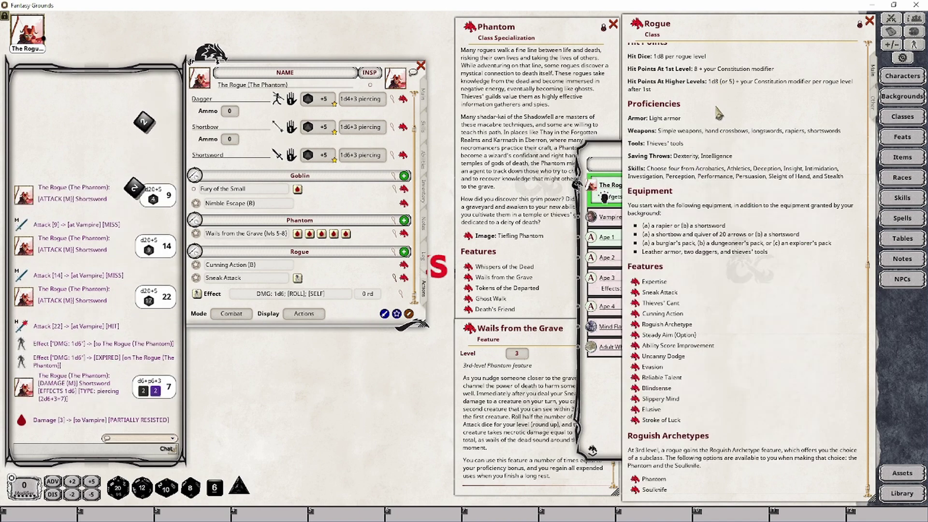
click(594, 156)
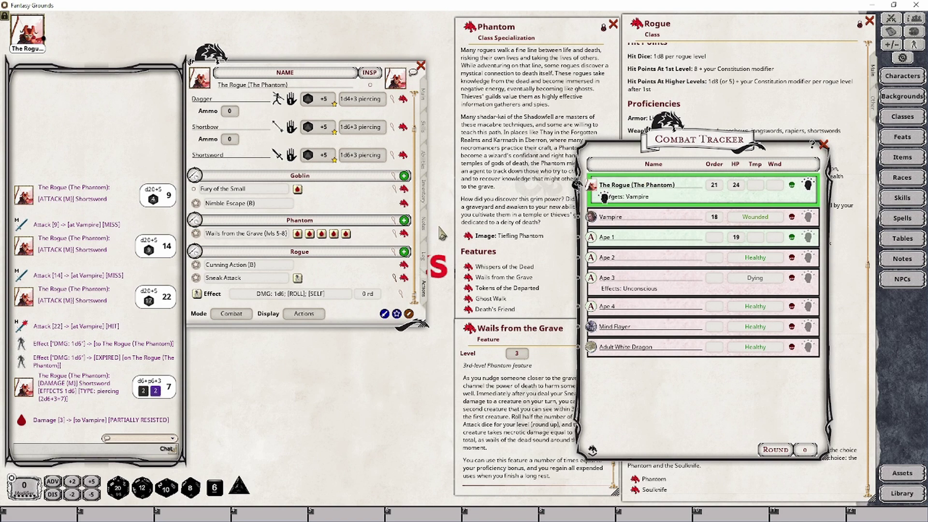
drag(299, 235, 616, 263)
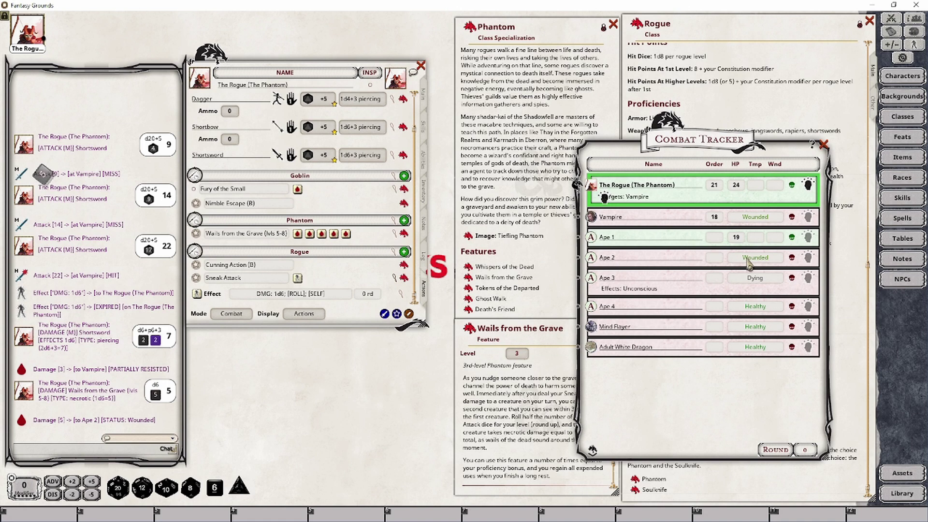
Change the level range in the Wails from the Grave power name to "(lvls 3-4)".
click(277, 233)
text(4-)
key(Delete)
key(Delete)
key(Delete)
text(4)
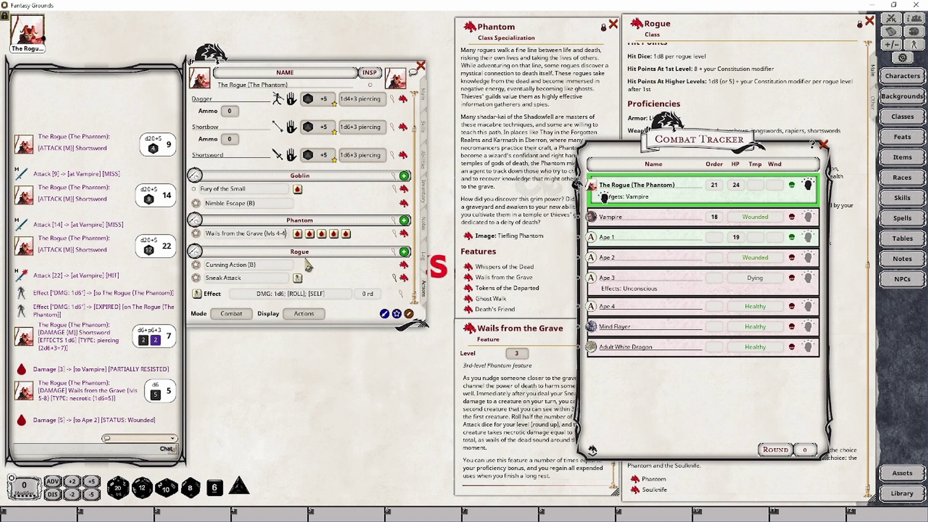
key(BackSpace)
text(3)
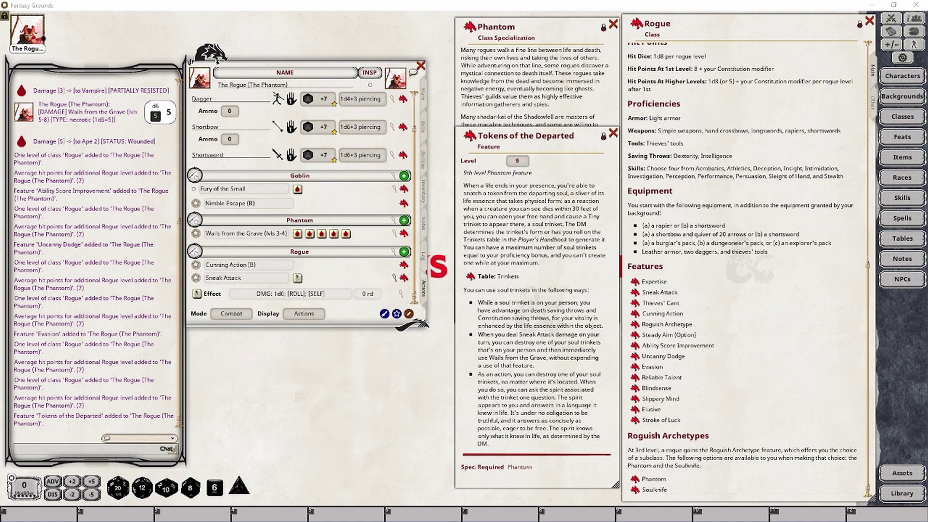
Show the powers in Standard mode with the Group display and add Tokens of the Departed to the Phantom group.
click(231, 313)
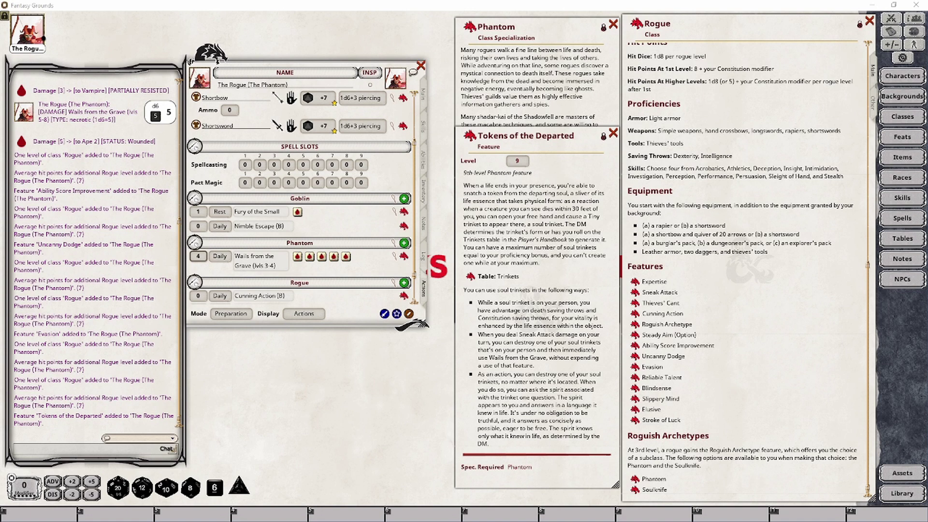
click(231, 313)
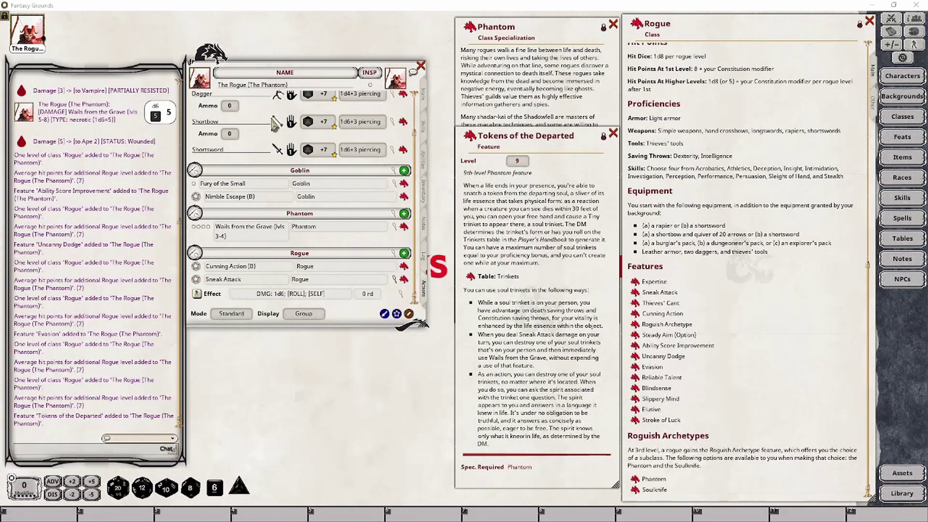
drag(471, 140, 338, 194)
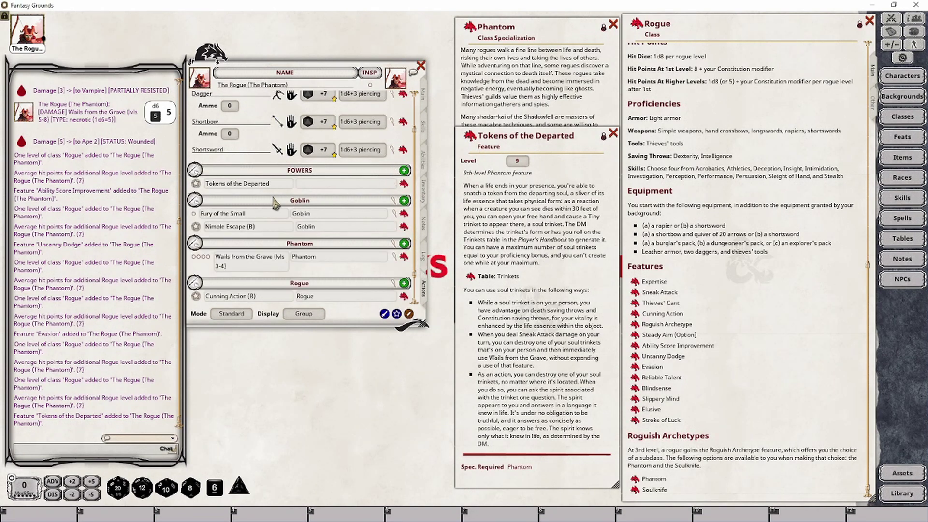
scroll(332, 218, down, 2)
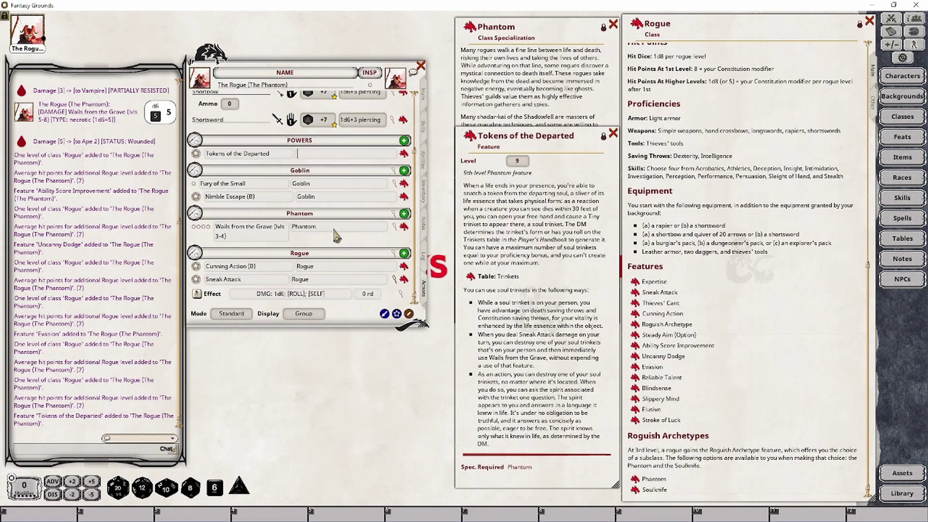
double_click(295, 227)
key(ctrl+c)
click(309, 154)
key(ctrl+v)
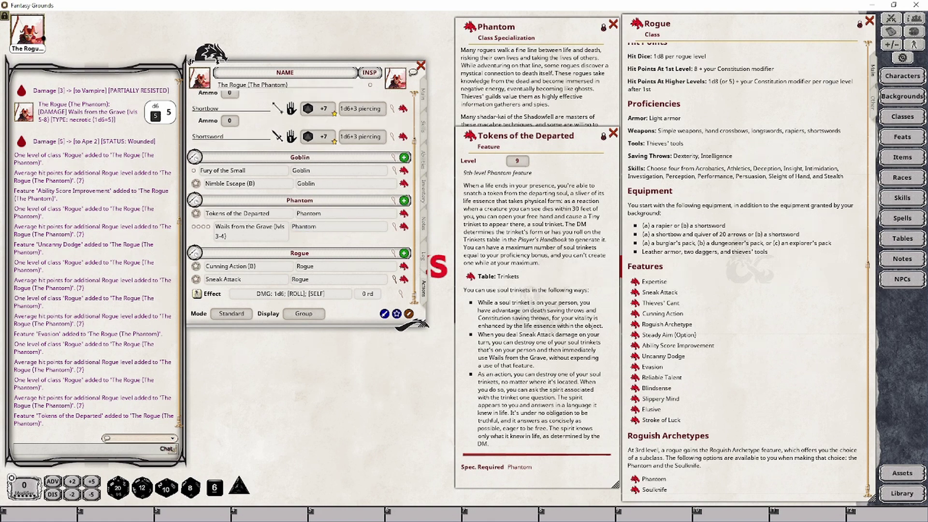
Add an effect to Tokens of the Departed with the description "Tokens of the Departed; ADVDEATH; ADVSAV constitution".
right_click(325, 216)
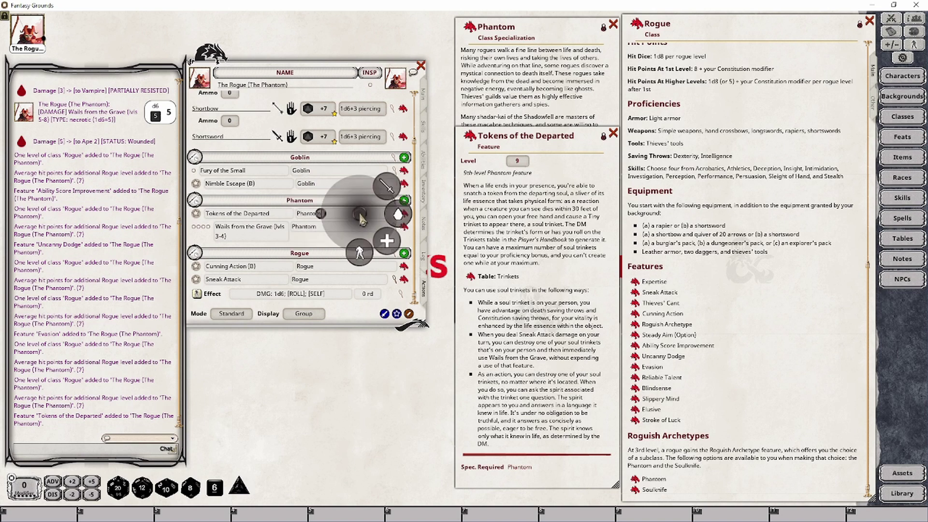
click(368, 264)
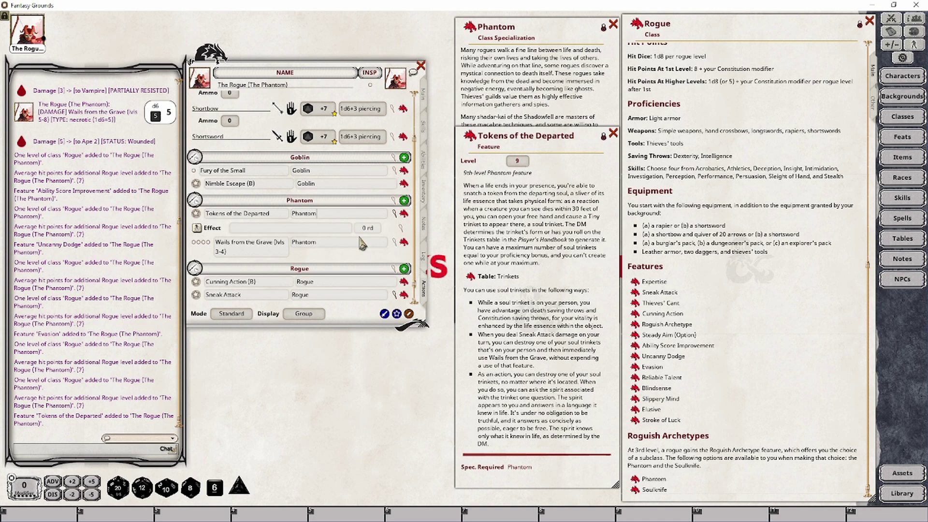
click(401, 228)
drag(424, 225, 425, 325)
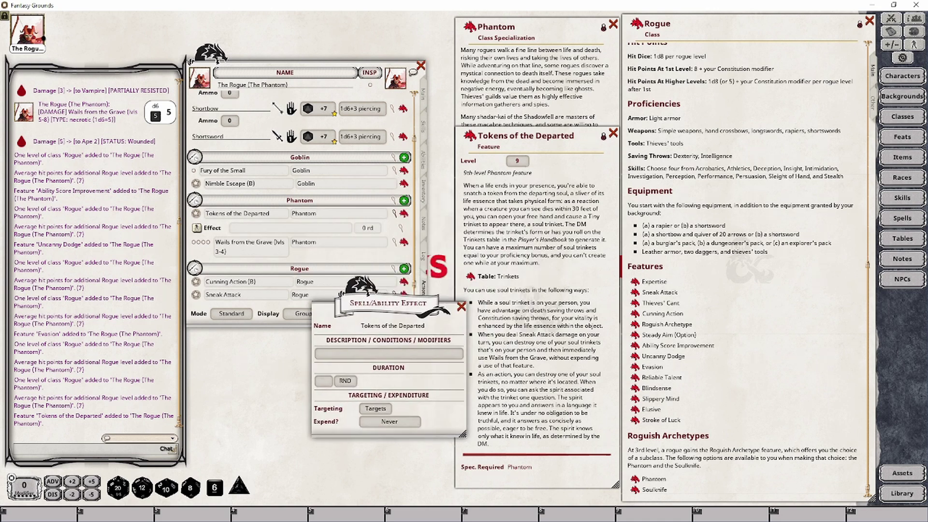
click(392, 360)
text(Tokens of the Departed; ADVDEATH; ADVSAV constitution)
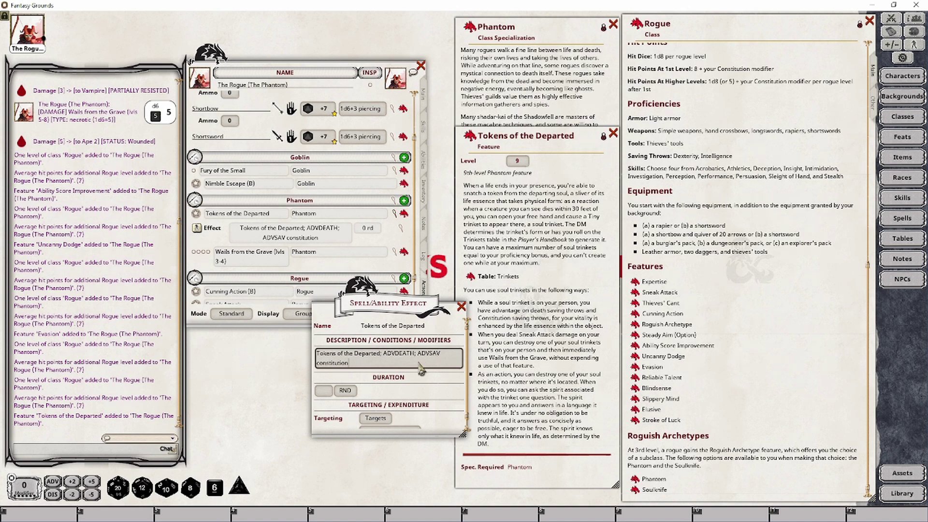
Set the Tokens of the Departed effect to target Self and expend Never, and close its settings.
scroll(420, 398, down, 1)
click(387, 411)
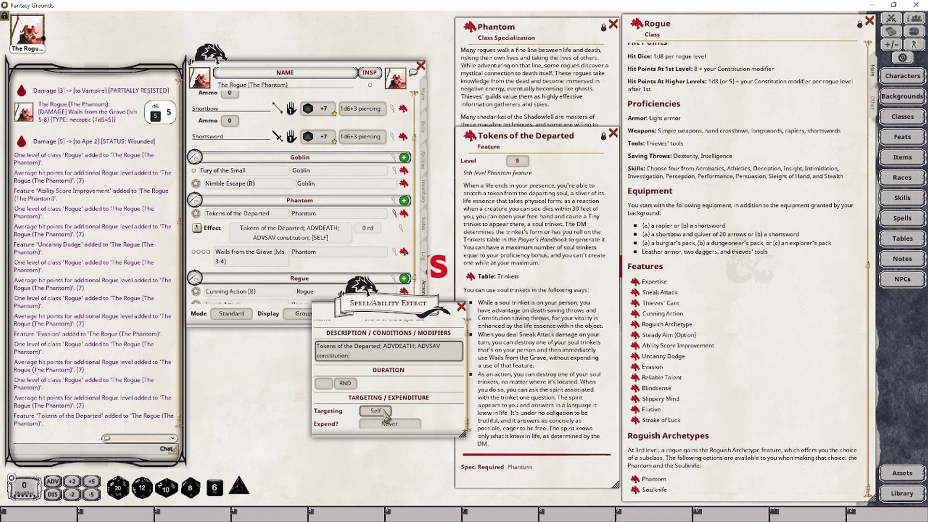
click(387, 423)
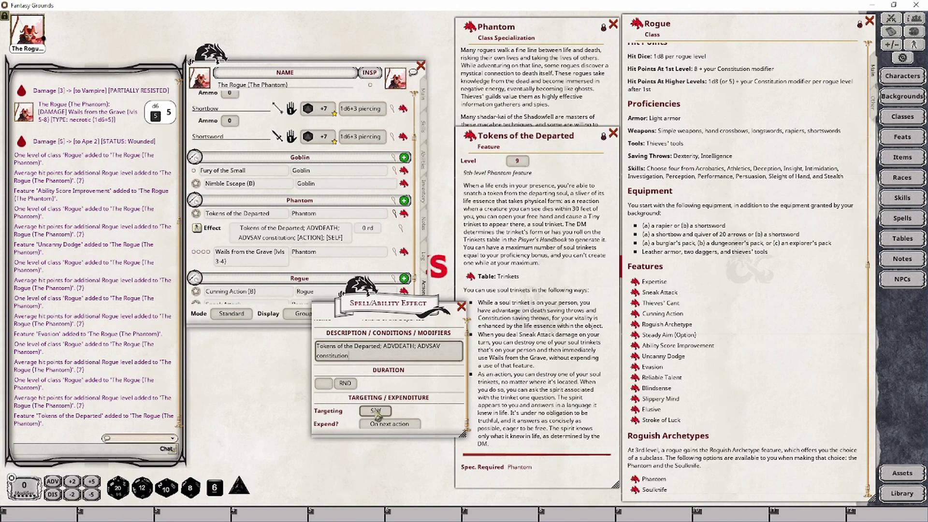
click(390, 424)
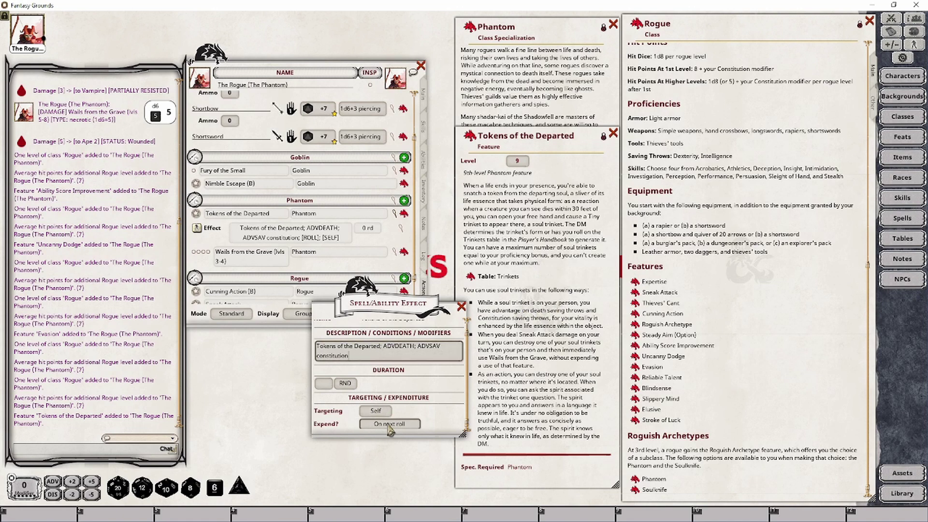
click(406, 425)
click(406, 425)
click(387, 425)
click(387, 426)
click(387, 425)
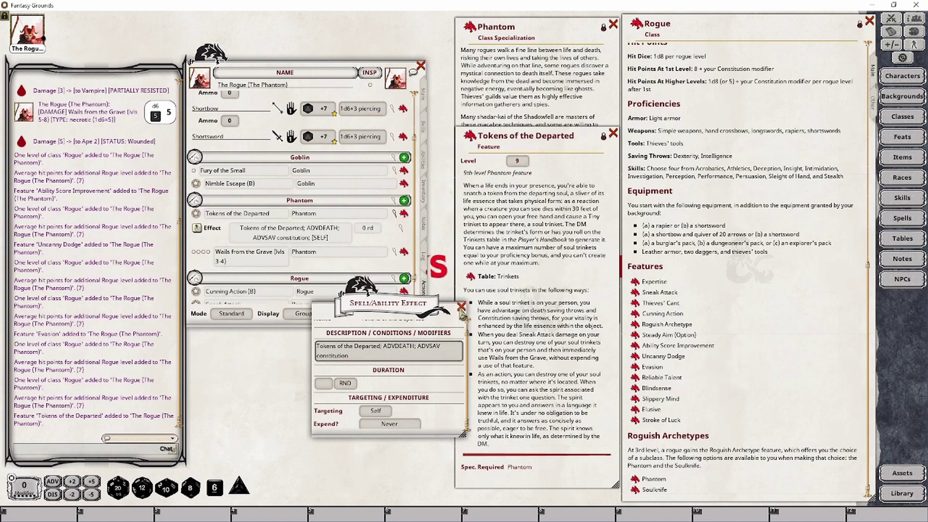
click(461, 309)
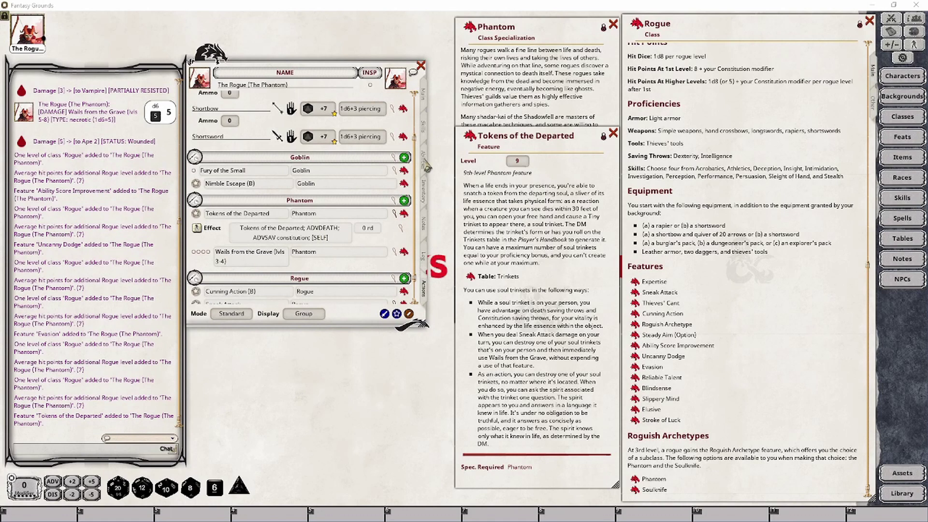
Check the character's inventory and append "(4)" to the Tokens of the Departed power name.
click(423, 191)
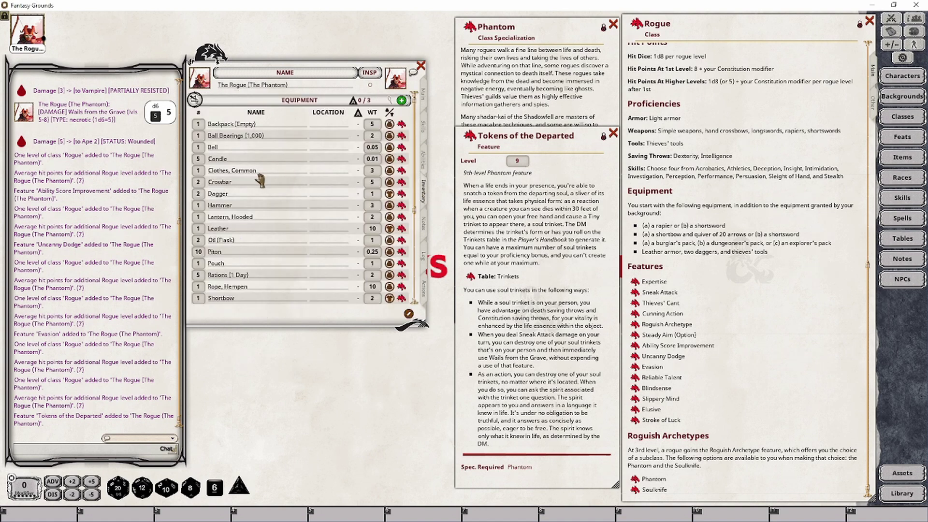
click(425, 292)
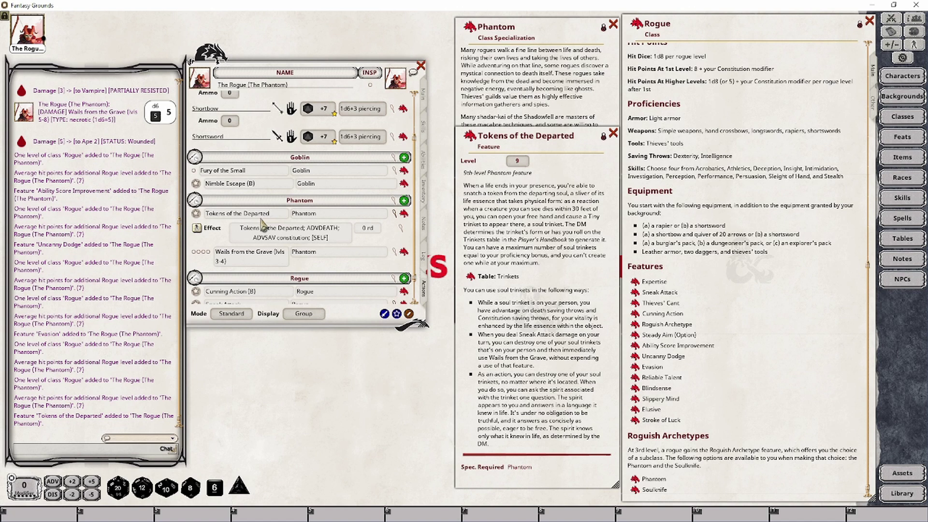
text((4))
click(424, 192)
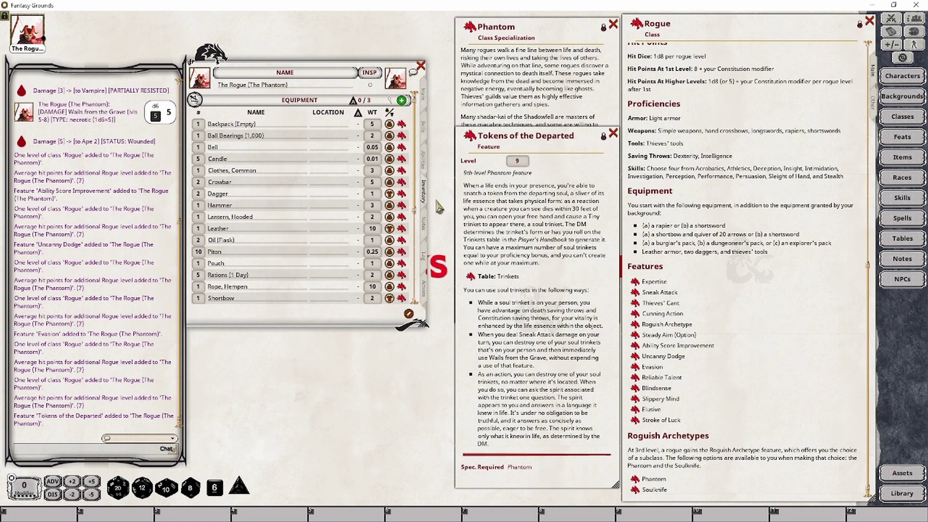
click(424, 290)
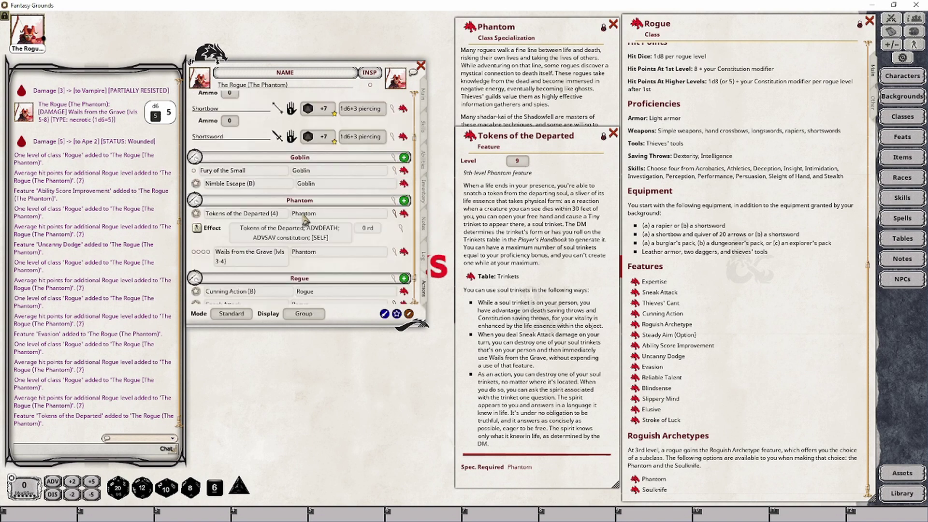
Give Tokens of the Departed 3 uses per Rest and show the powers in Combat mode.
click(231, 314)
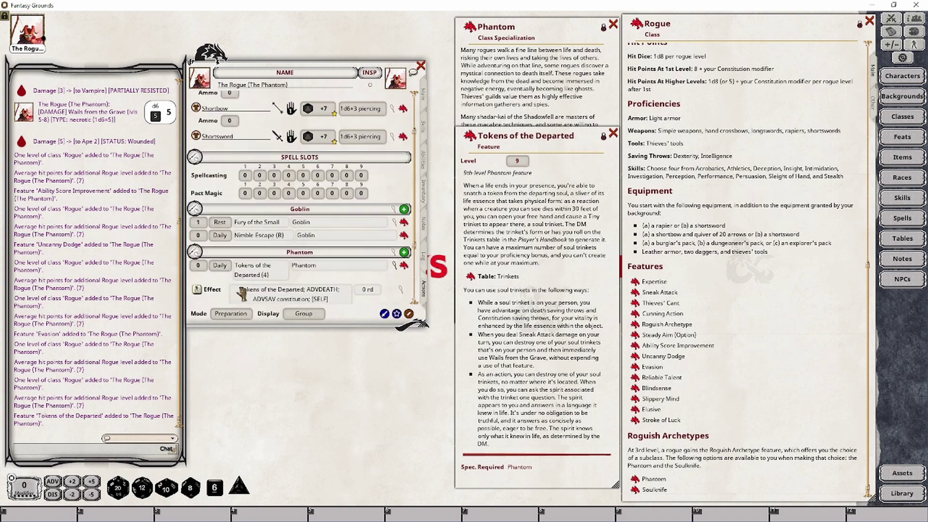
click(198, 266)
text(3)
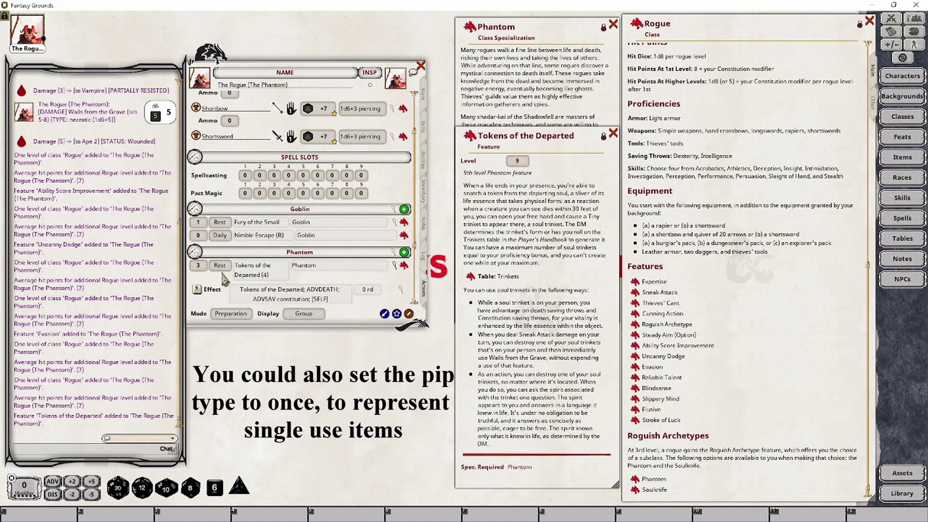
click(224, 314)
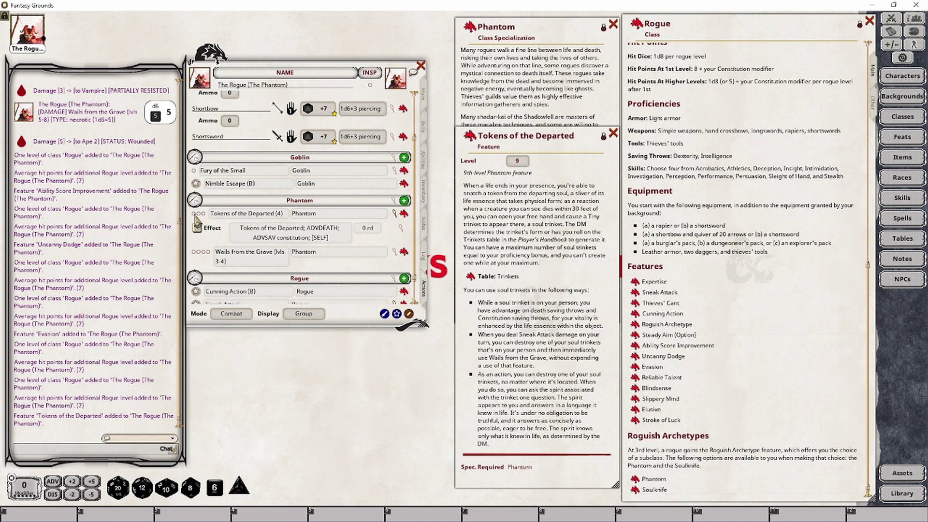
Mark one use of Tokens of the Departed and check the character's inventory before returning to the powers.
click(196, 222)
click(423, 190)
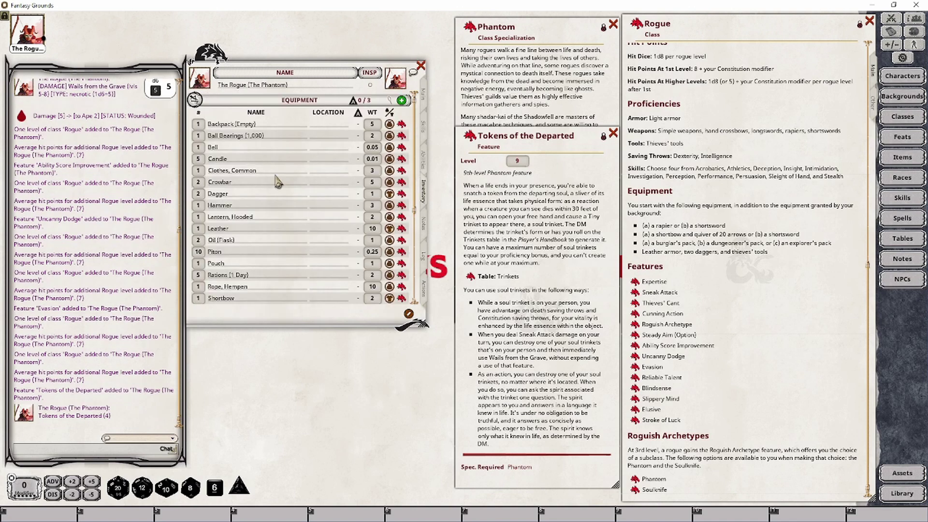
click(424, 290)
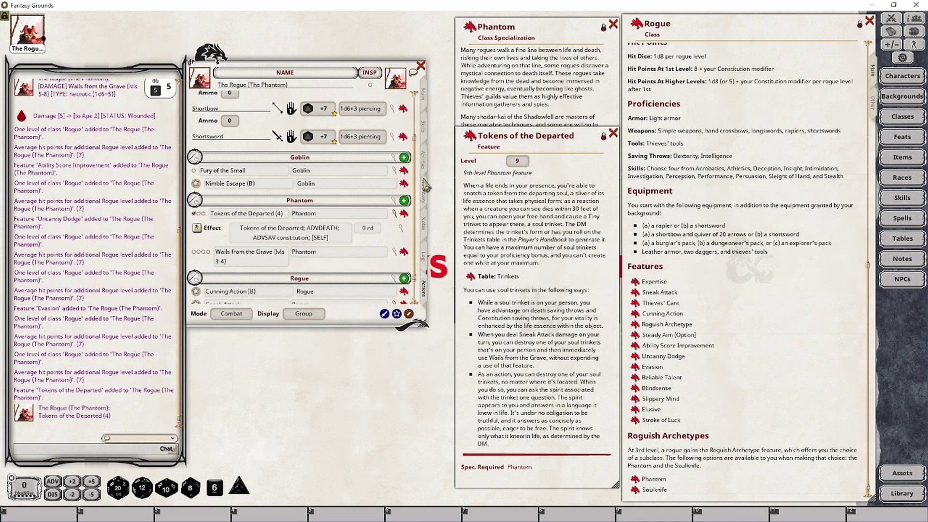
Try tracking soul trinkets by changing the Tokens of the Departed uses to 2, to 3 and back to 2 between Preparation and Combat modes.
click(227, 313)
click(228, 313)
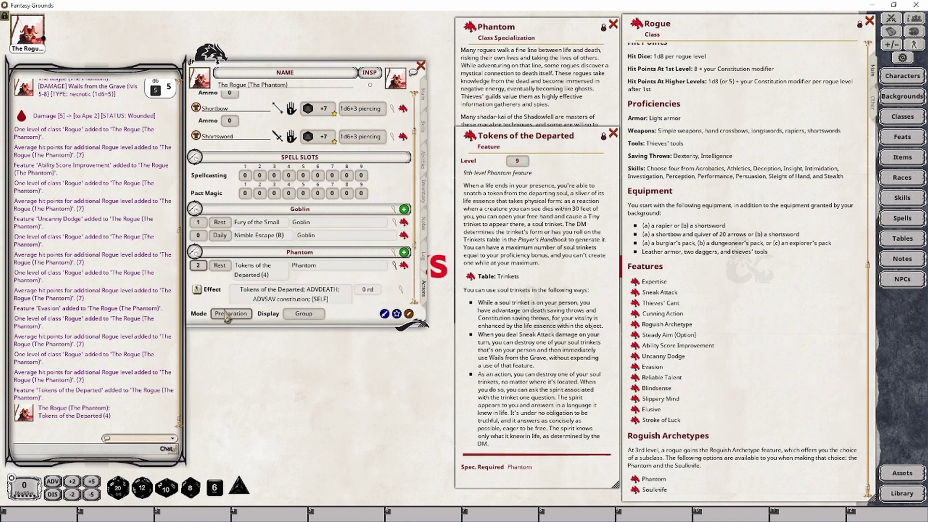
click(230, 314)
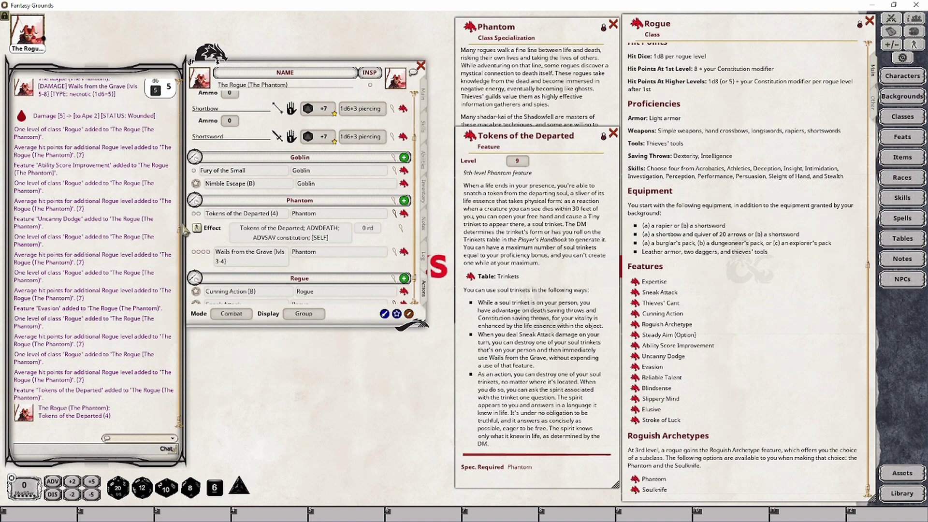
click(227, 315)
click(231, 313)
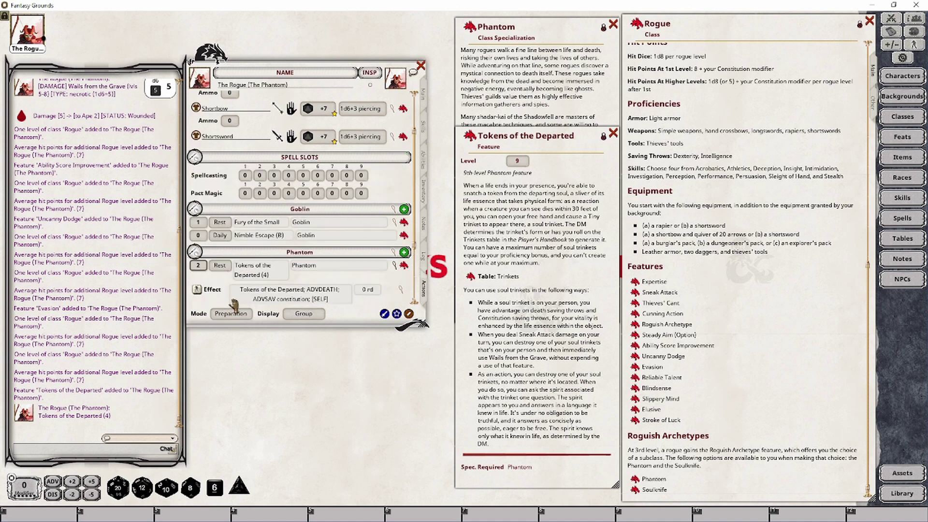
click(231, 314)
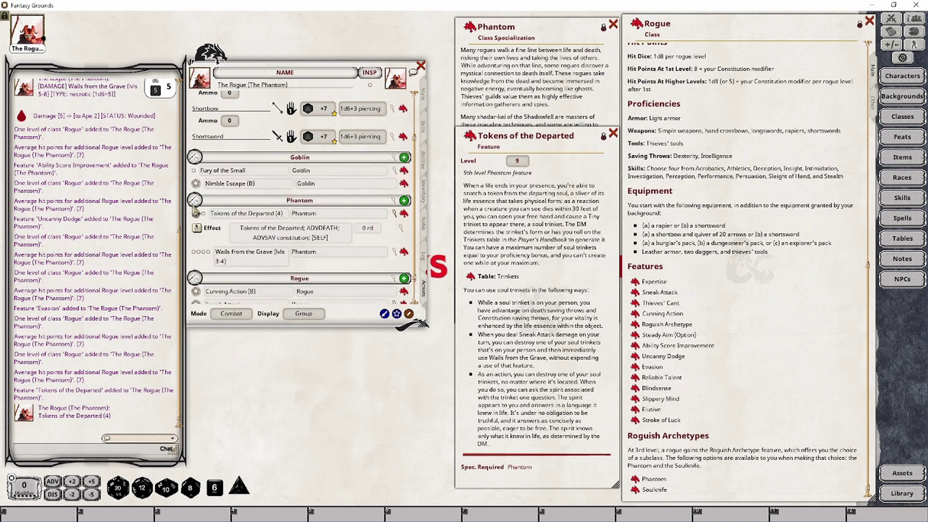
click(231, 314)
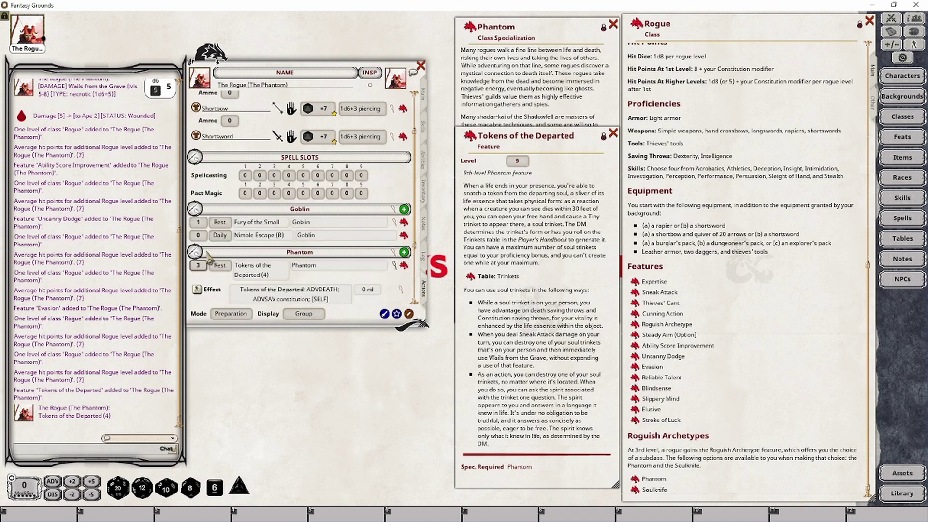
click(231, 314)
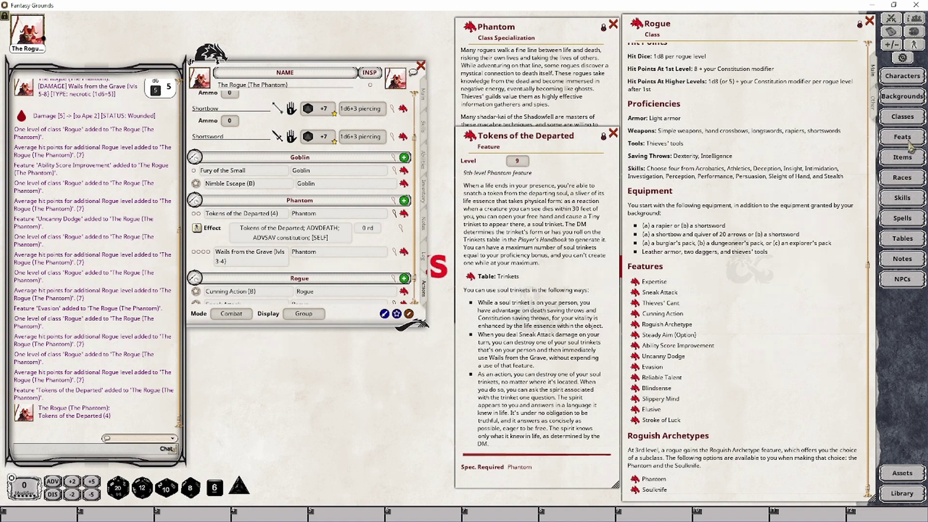
Check the notes list, and set Tokens of the Departed to 0 Daily uses with the powers shown in Combat mode.
click(901, 259)
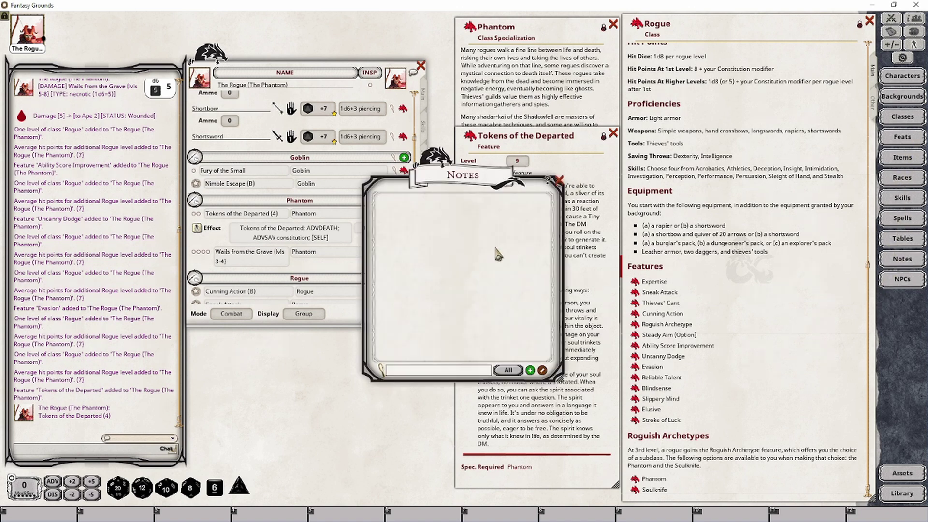
click(559, 179)
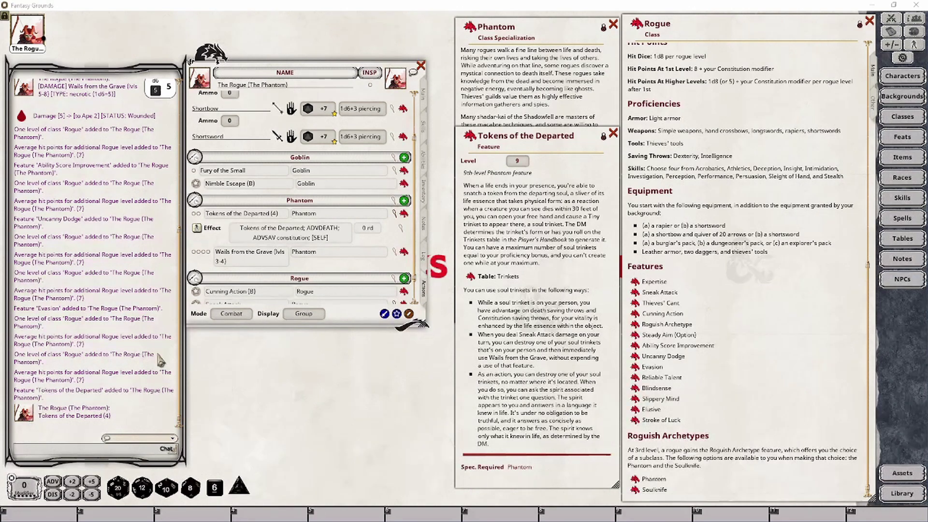
click(232, 314)
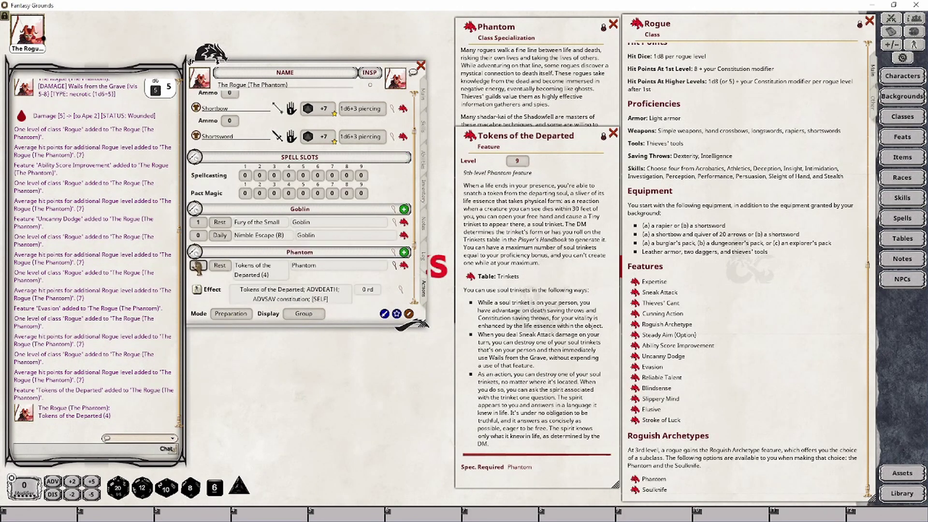
click(225, 267)
click(232, 314)
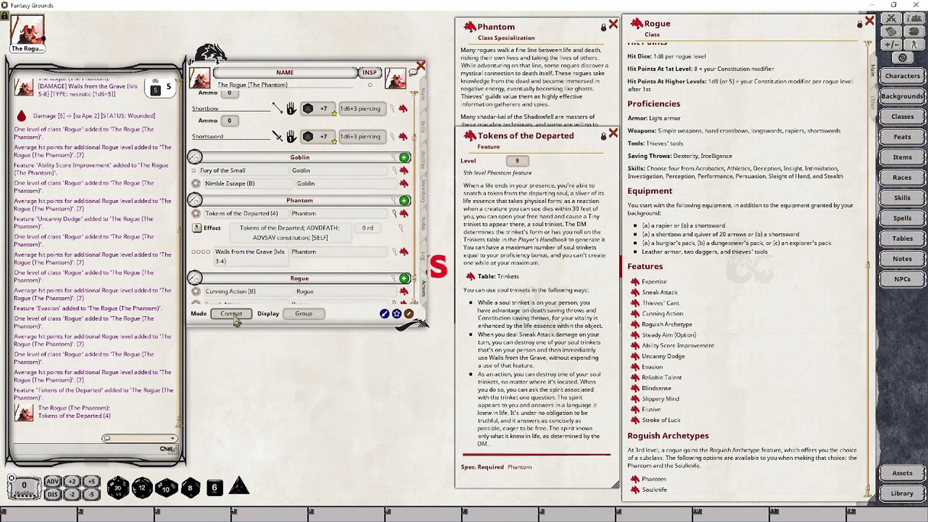
Apply the Tokens of the Departed effect to the Rogue in the combat tracker and test it with death and Constitution saving throws.
click(897, 20)
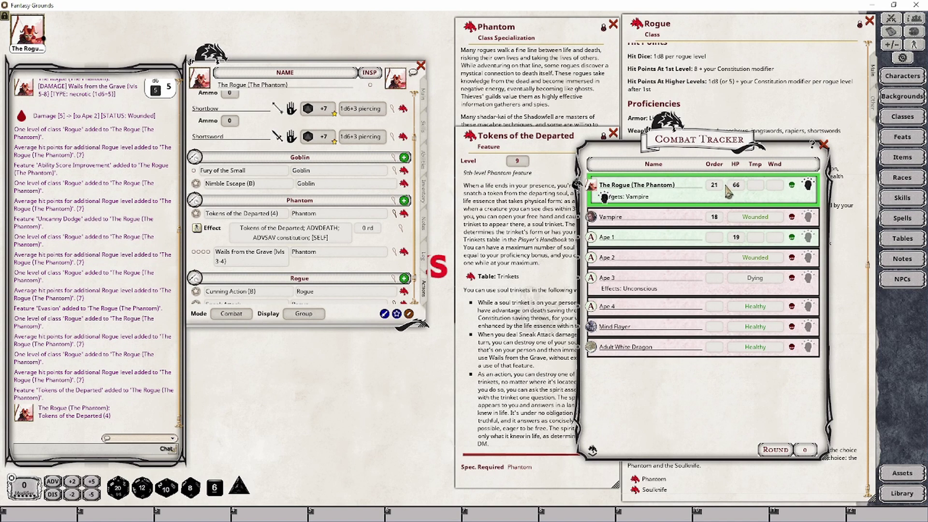
drag(198, 231, 647, 198)
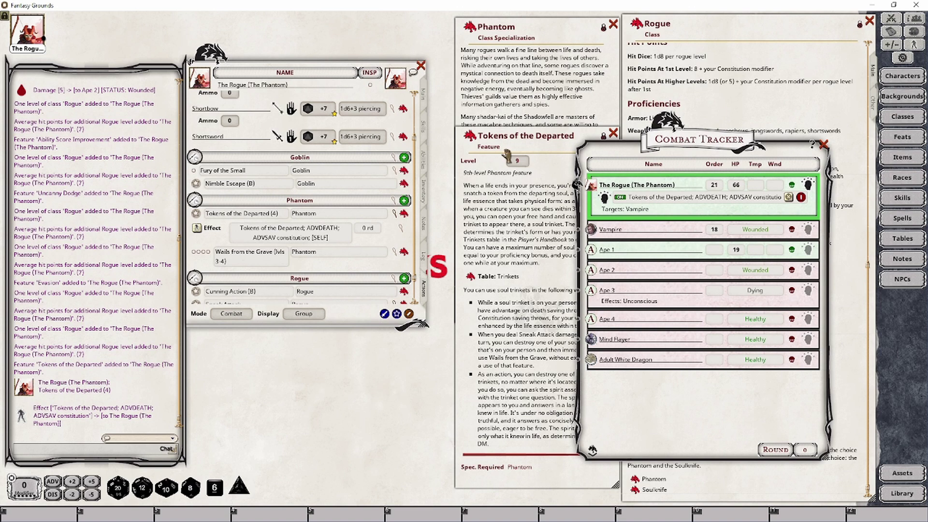
click(423, 96)
double_click(329, 315)
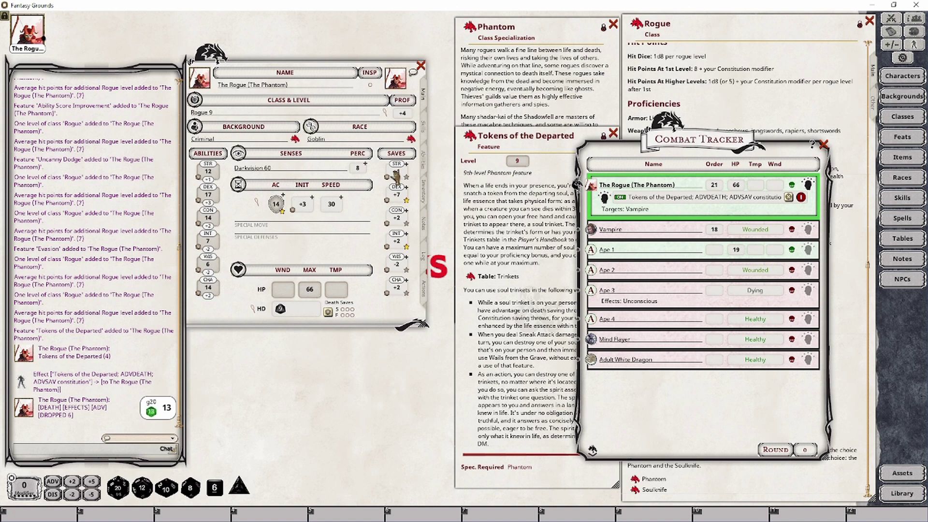
double_click(389, 222)
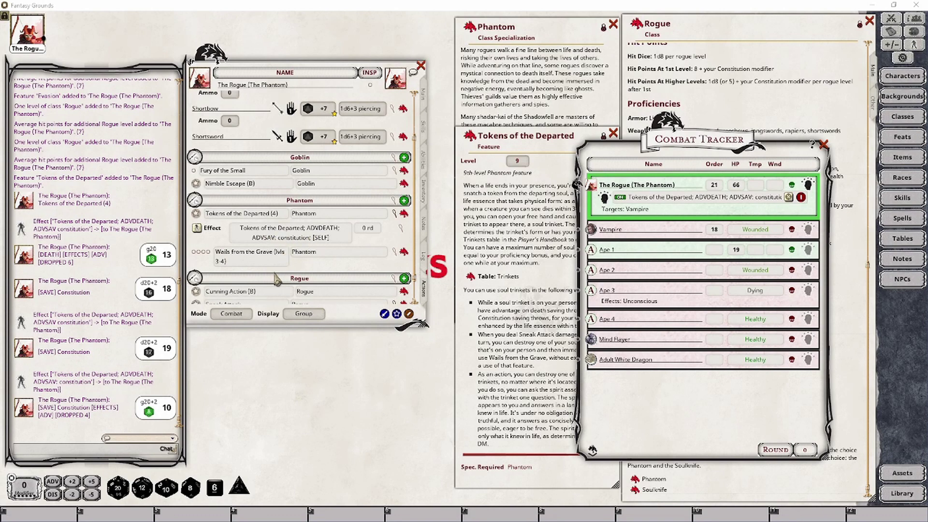
Roll another Constitution save with the "ADVSAV: constitution" effect active, and check the character's inventory.
click(424, 96)
double_click(394, 217)
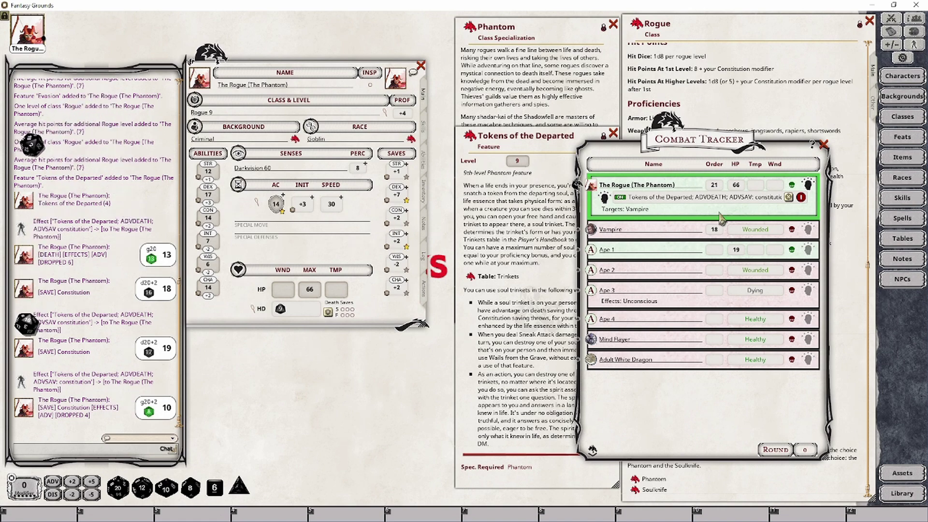
click(424, 289)
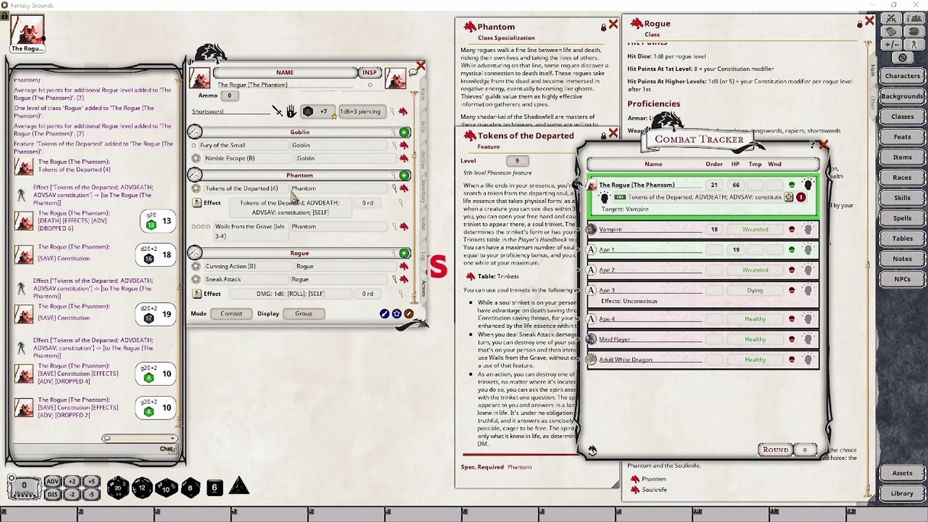
click(426, 196)
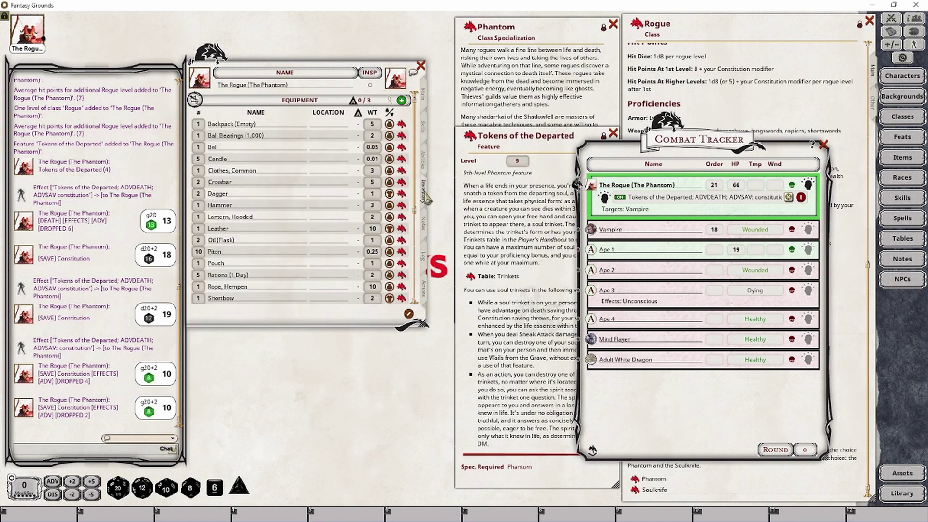
click(425, 290)
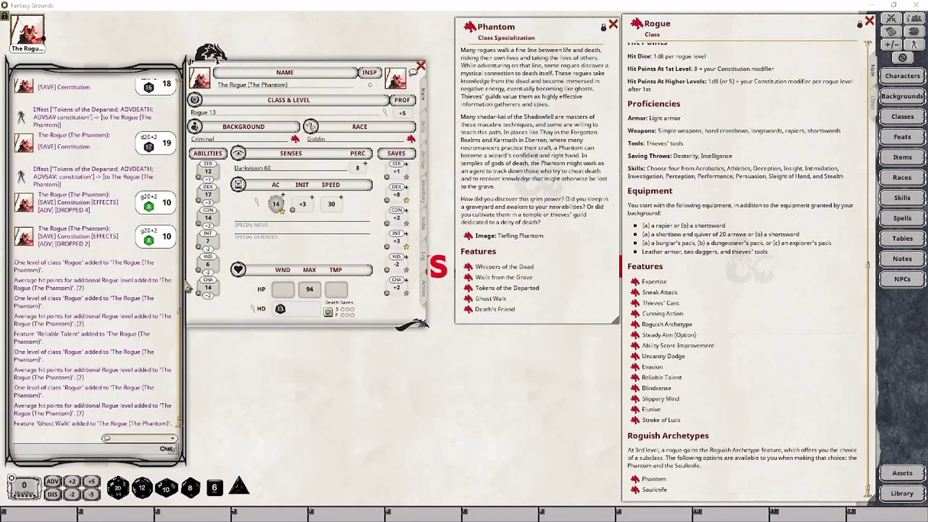
Change the Tokens of the Departed name suffix to "(5)" and set Wails from the Grave to 5 Daily uses, ending in Combat mode.
click(424, 289)
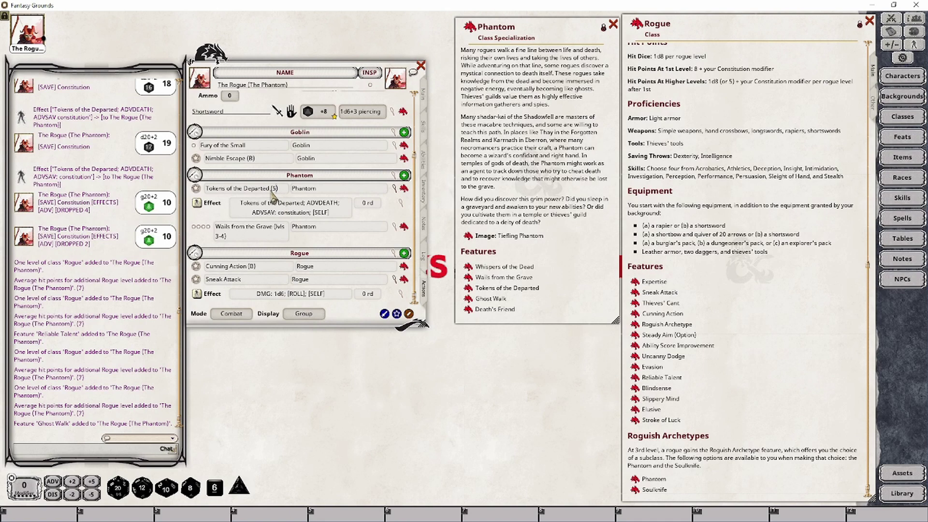
click(227, 316)
click(227, 315)
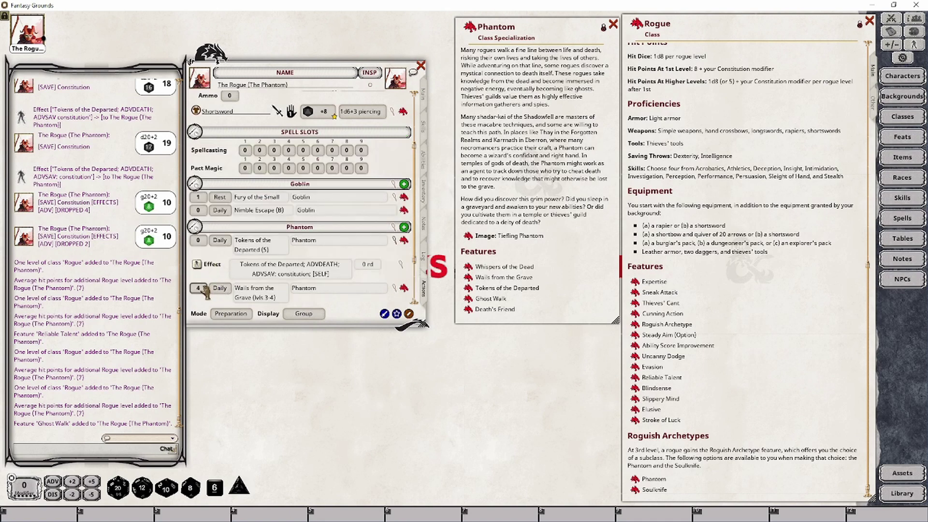
scroll(197, 288, up, 1)
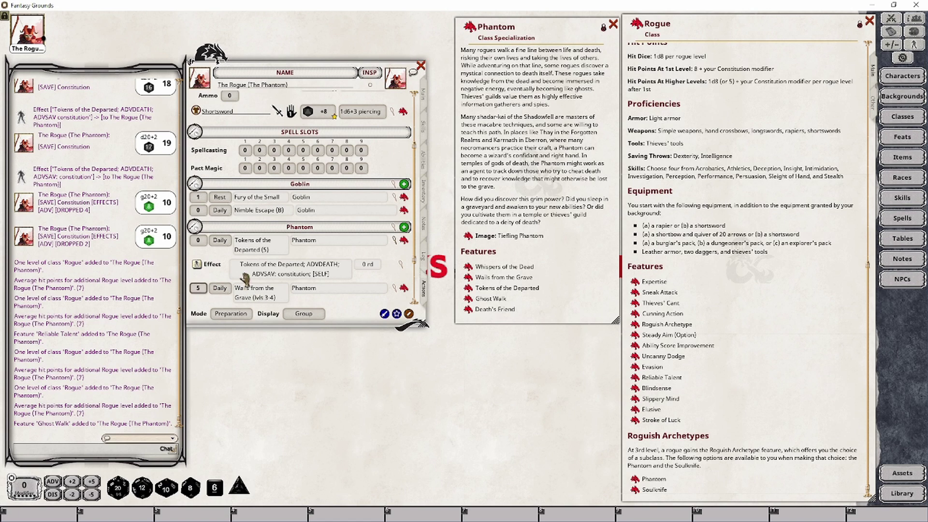
click(231, 314)
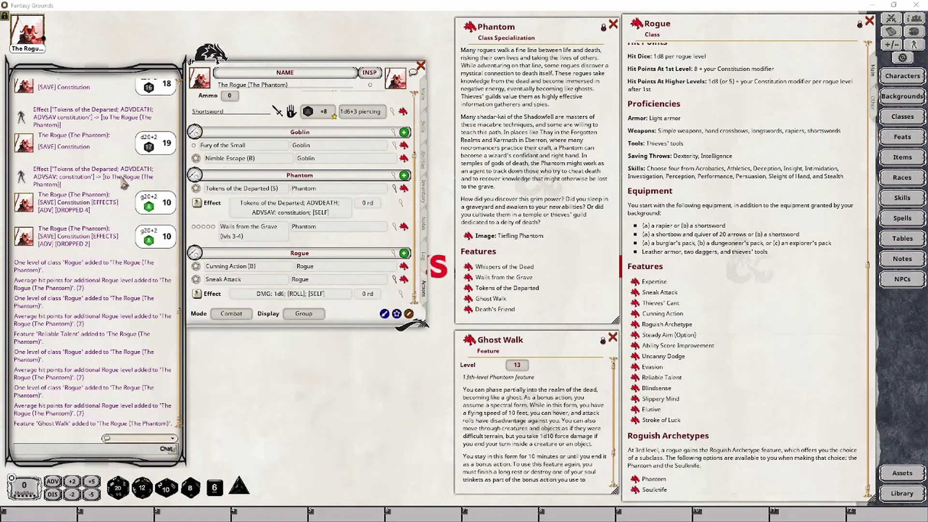
Add the Ghost Walk feature to the character's powers under the Phantom group and create a new effect for it.
drag(467, 342, 324, 239)
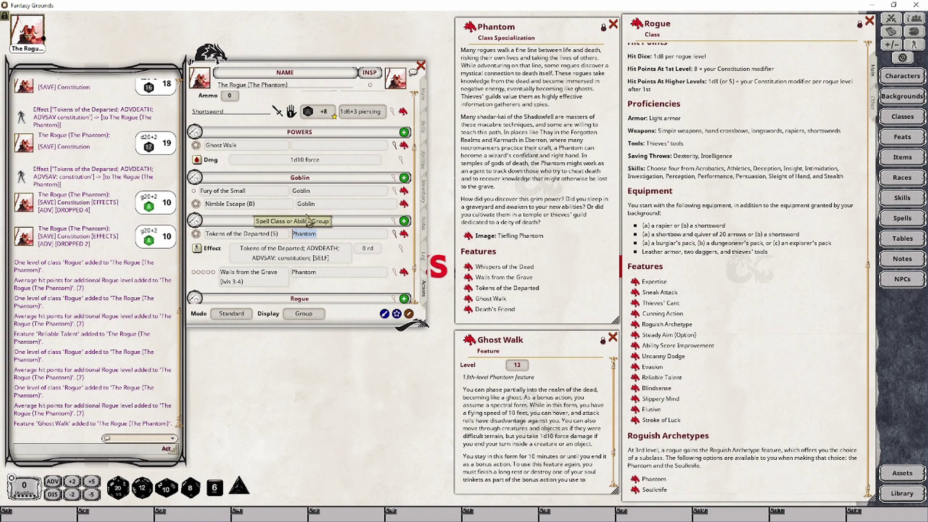
click(303, 147)
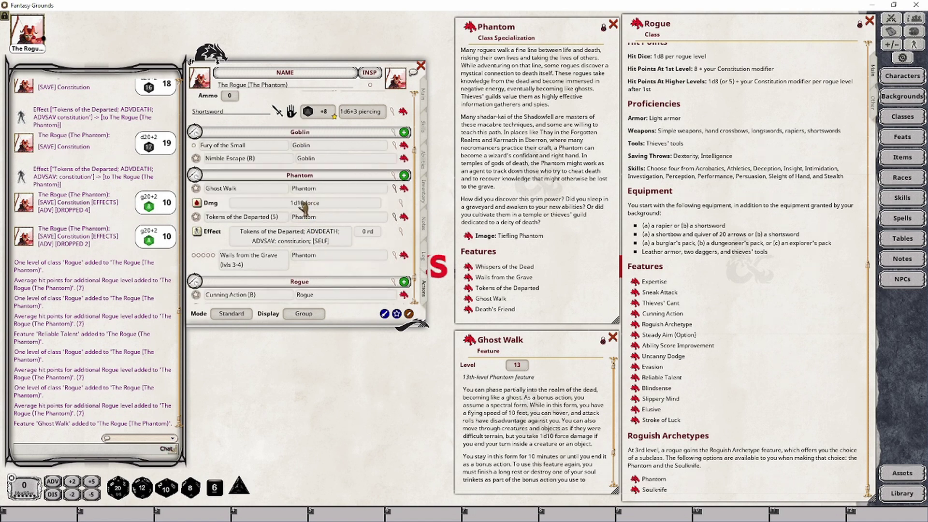
right_click(343, 189)
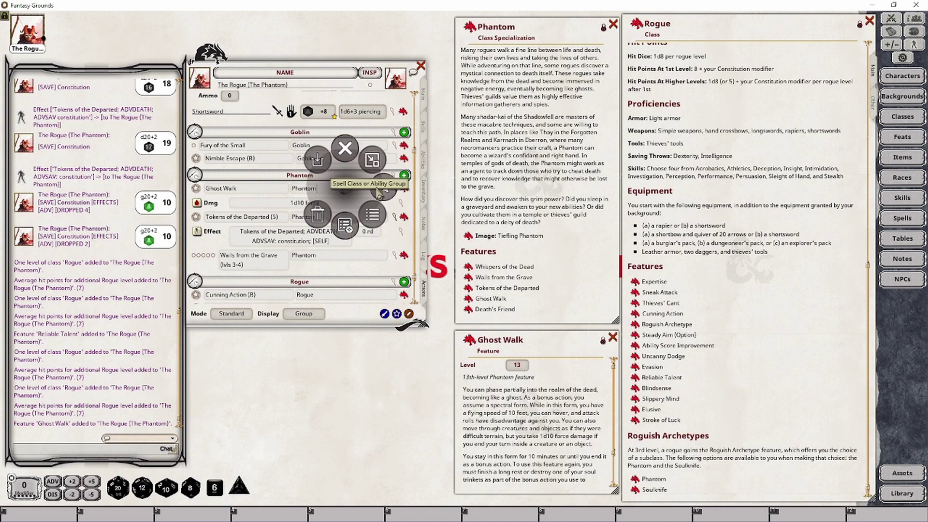
click(389, 205)
click(403, 217)
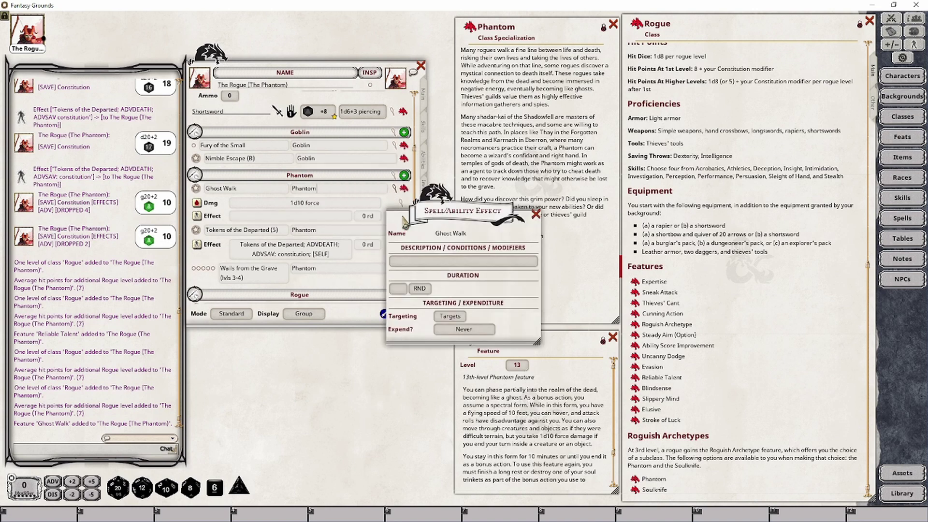
Define the Ghost Walk effect as "Ghost Walk; GRANTDISATK" targeting Self for 10 MIN, and close its settings.
drag(437, 213, 331, 345)
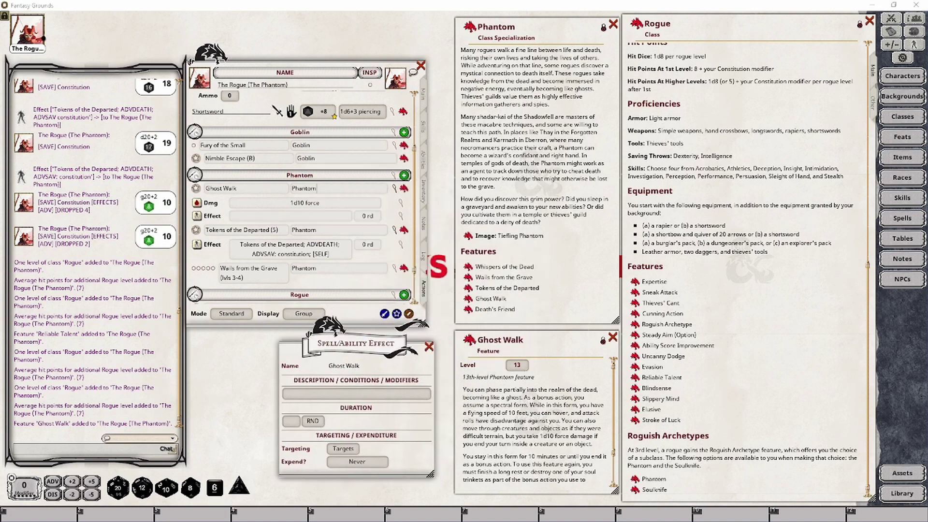
click(312, 393)
text(Ghost Walk; GRANTDISATK)
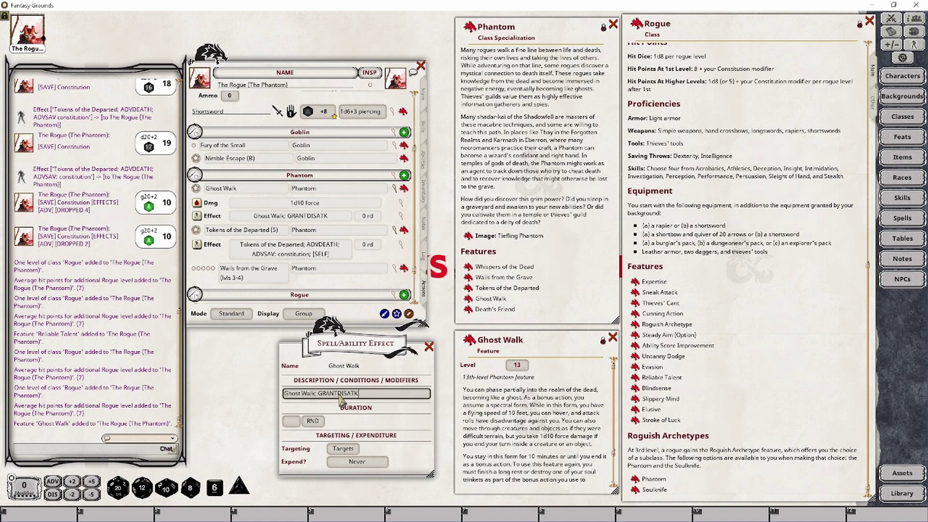
click(343, 449)
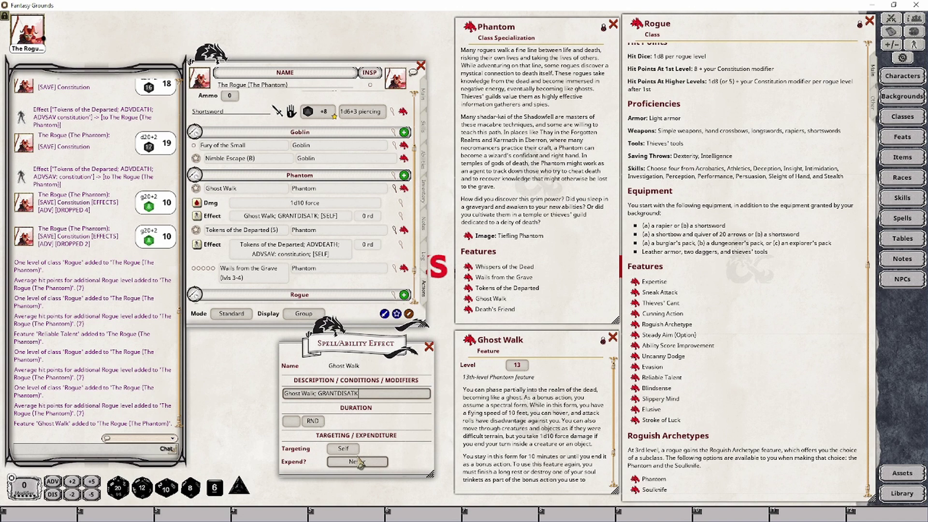
click(292, 421)
text(10)
click(312, 421)
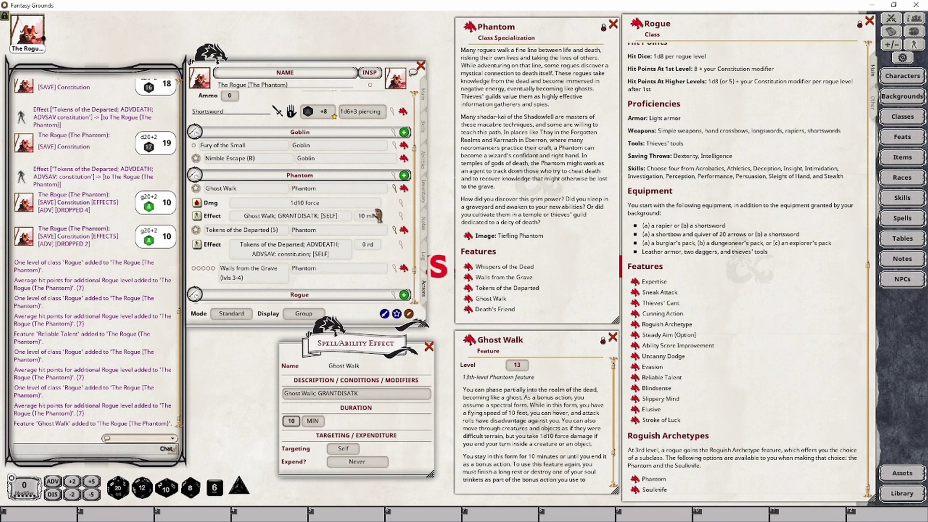
click(428, 347)
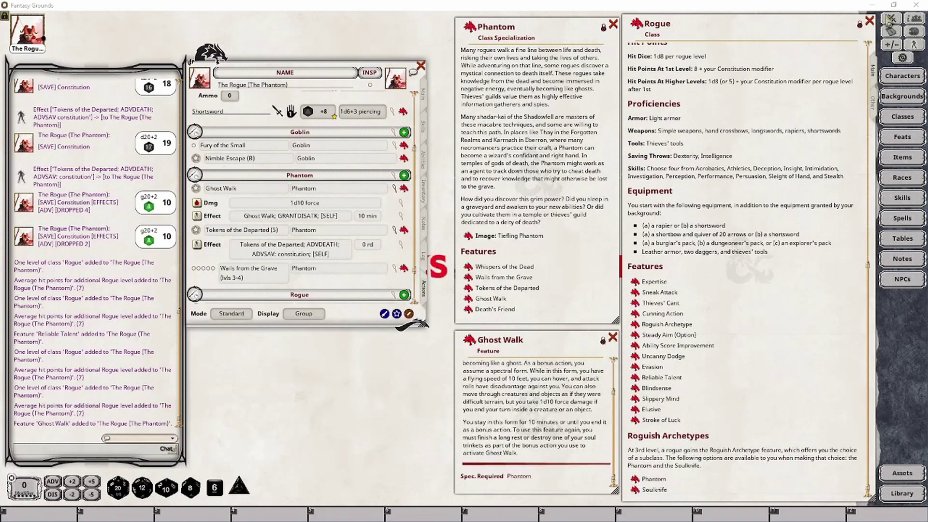
Open the combat tracker and apply the Ghost Walk effect to the Rogue.
click(892, 19)
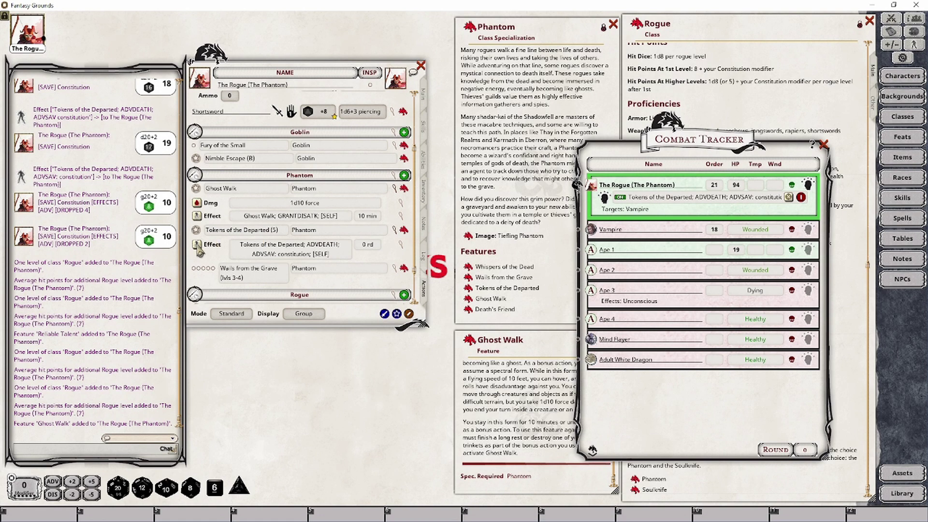
click(197, 216)
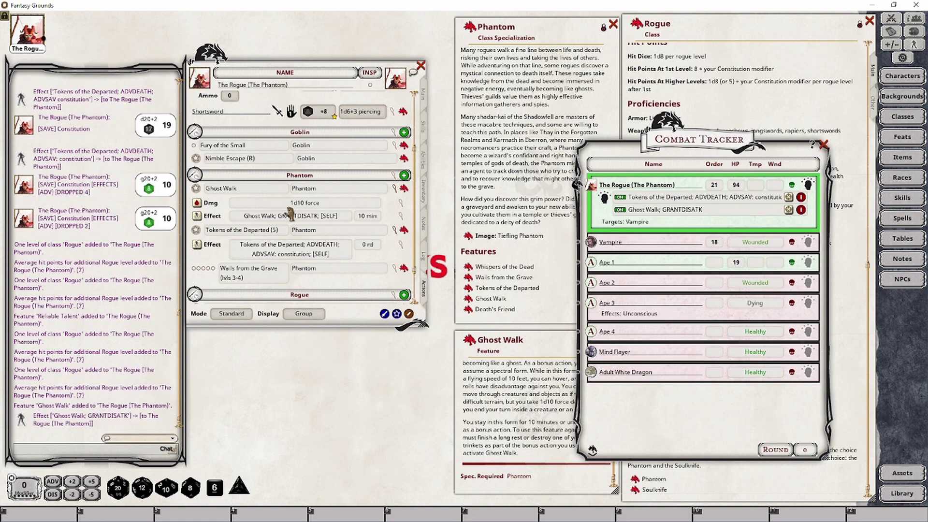
Switch the powers to Combat mode and give the Vampire the turn for an unarmed strike against the Rogue to test Ghost Walk.
click(236, 313)
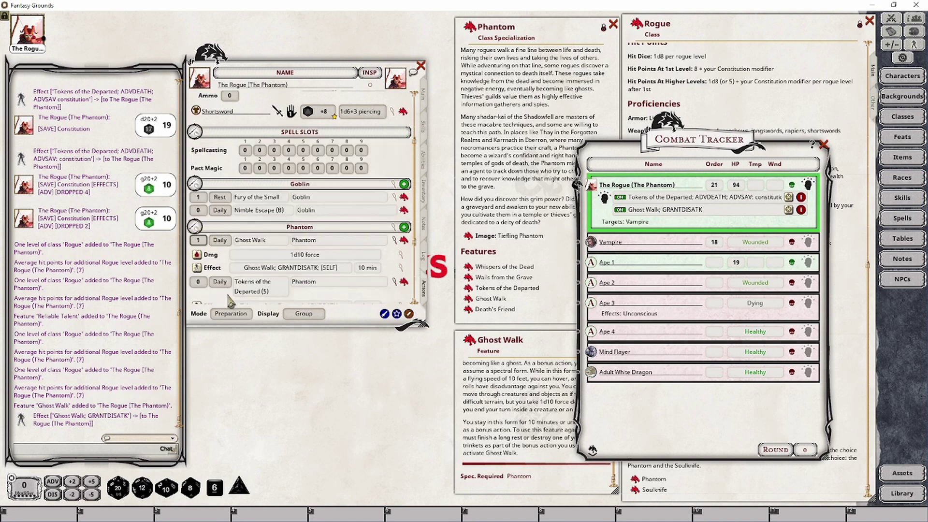
click(231, 313)
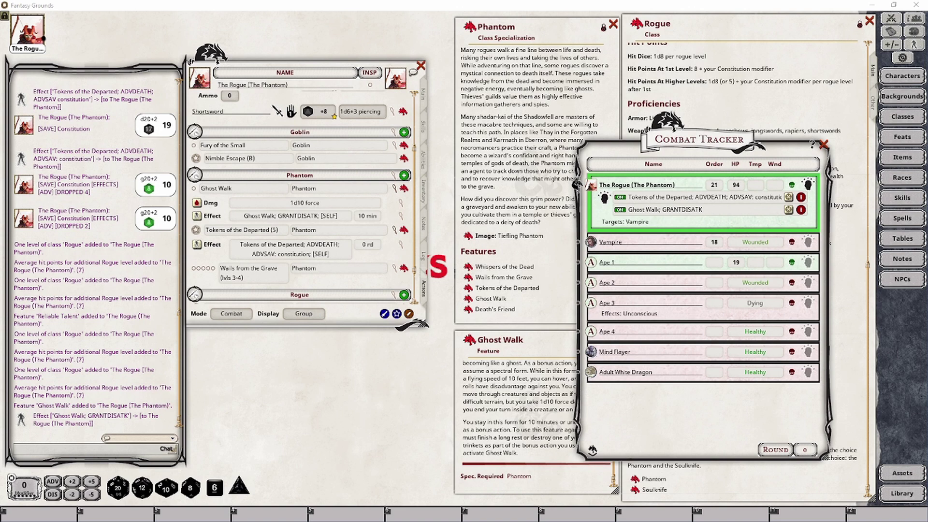
drag(576, 184, 576, 239)
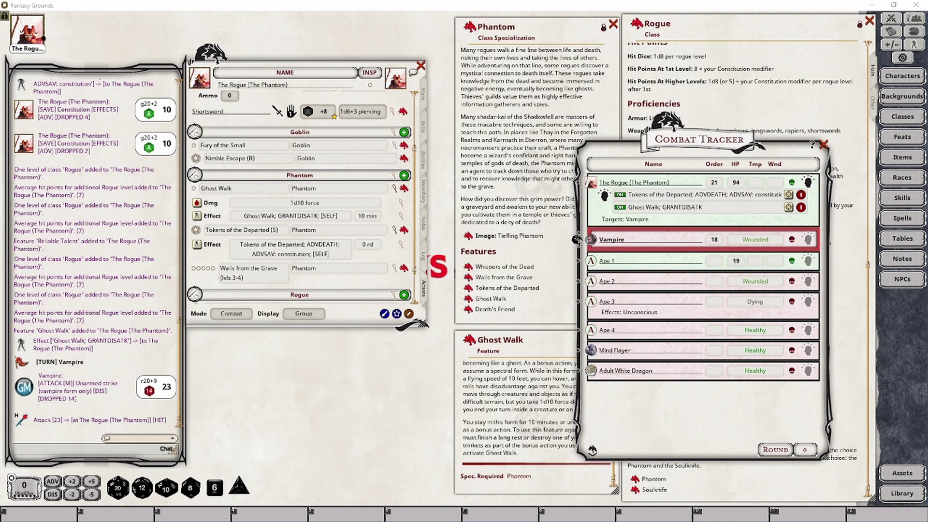
Mark the Rogue's daily use of Ghost Walk as spent.
click(195, 188)
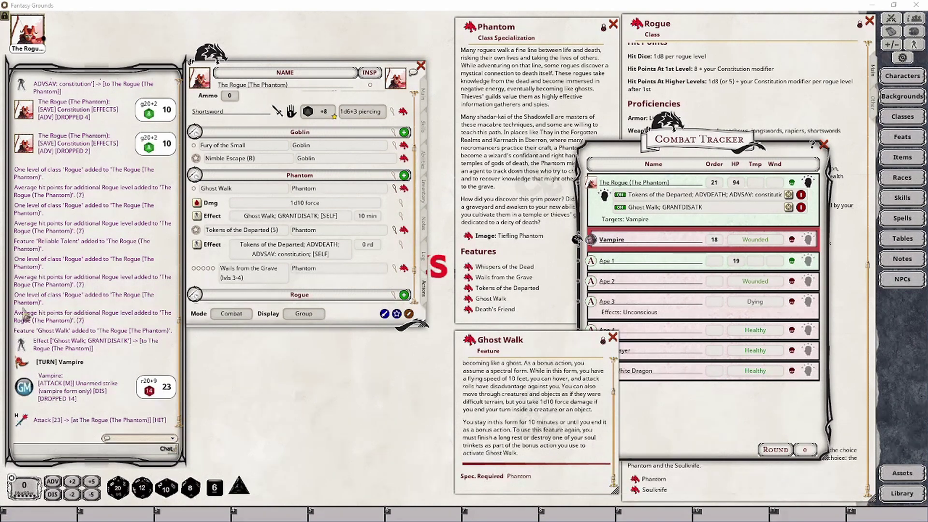
click(195, 189)
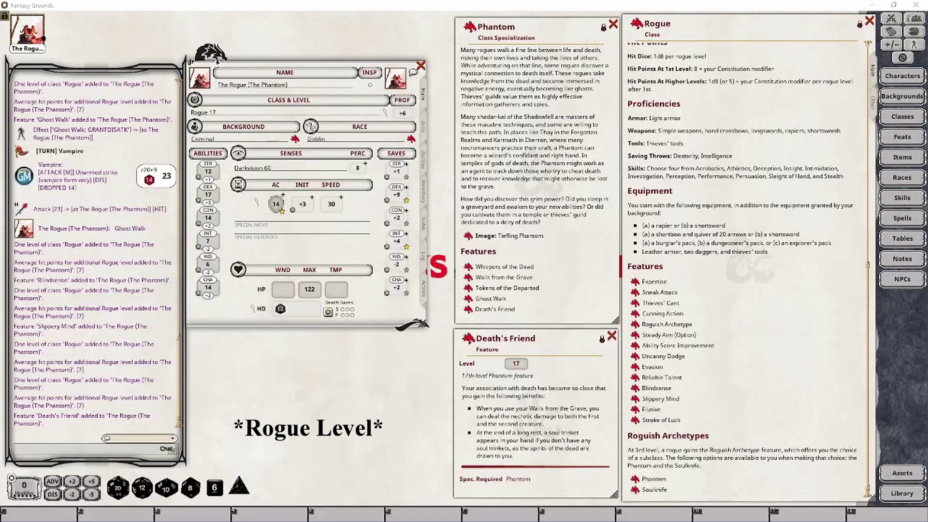
Set Wails from the Grave to 6 Daily uses in Preparation mode and return the character's powers to Combat mode.
click(424, 288)
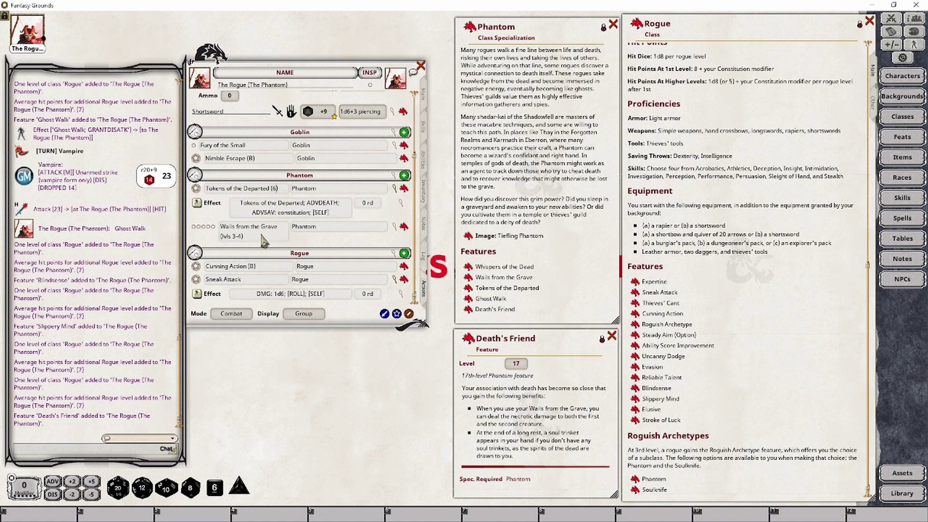
click(231, 313)
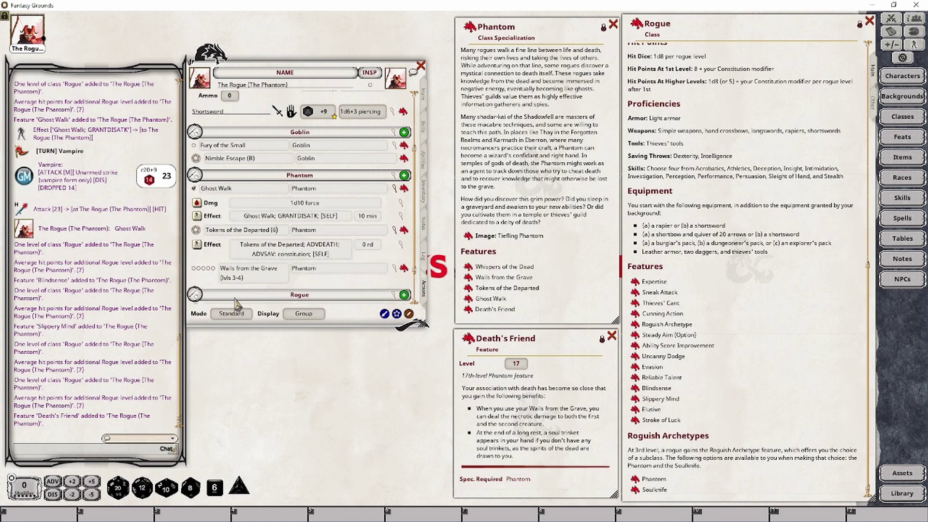
click(232, 313)
scroll(197, 288, down, 2)
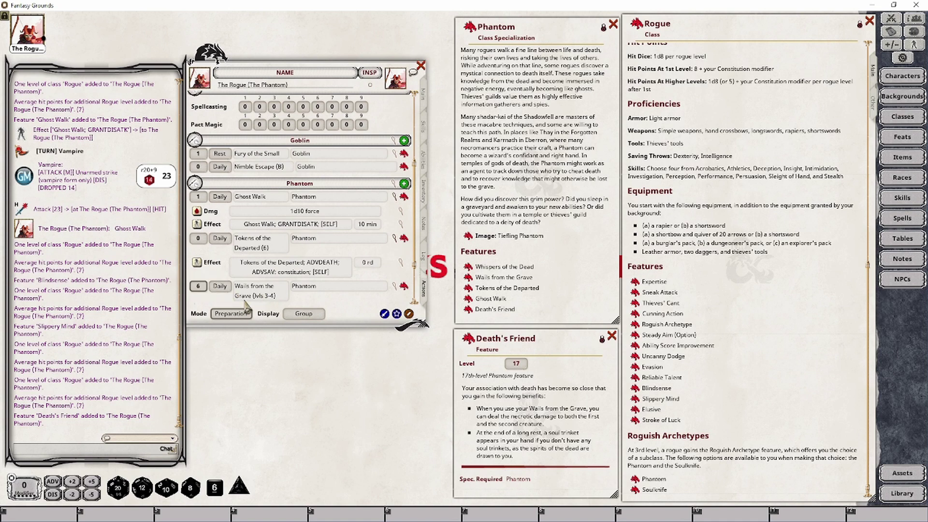
scroll(247, 215, down, 2)
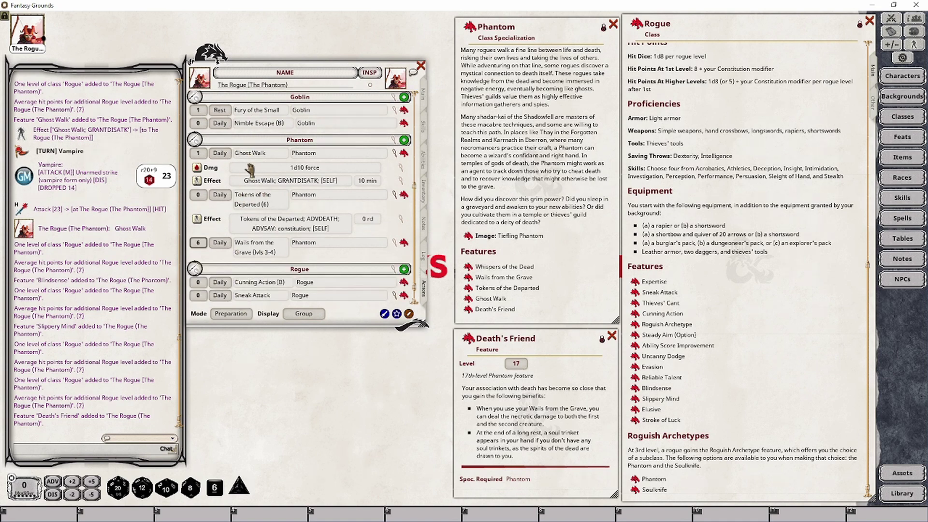
click(231, 314)
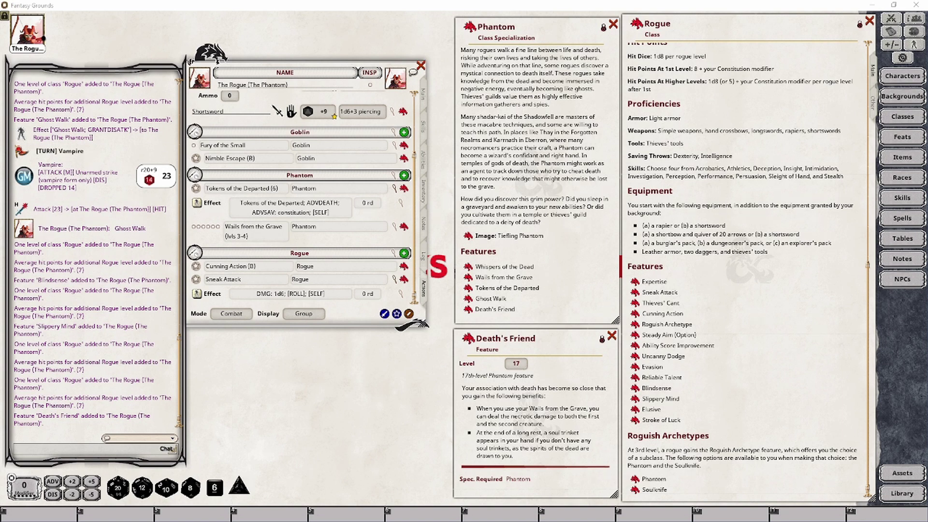
Give the turn back to the Rogue in the combat tracker and remove its Tokens of the Departed and Ghost Walk effects.
click(895, 19)
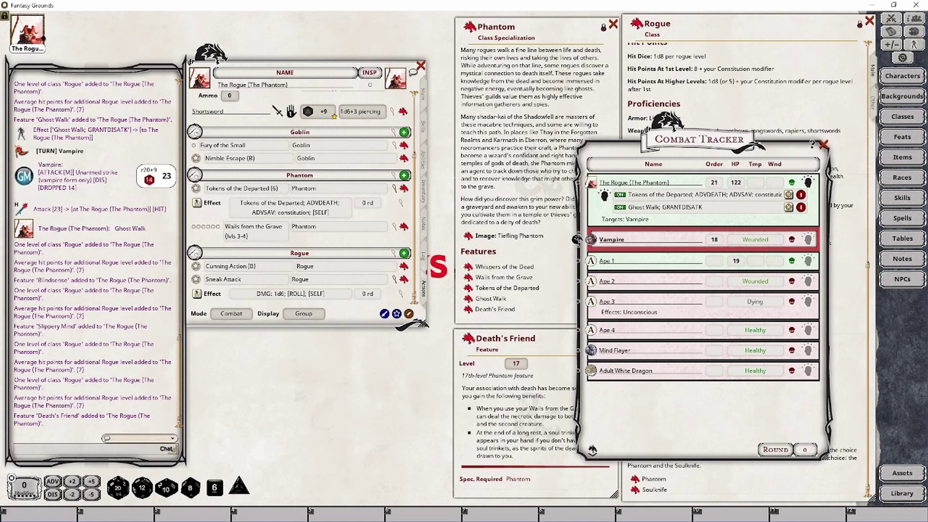
drag(577, 240, 582, 206)
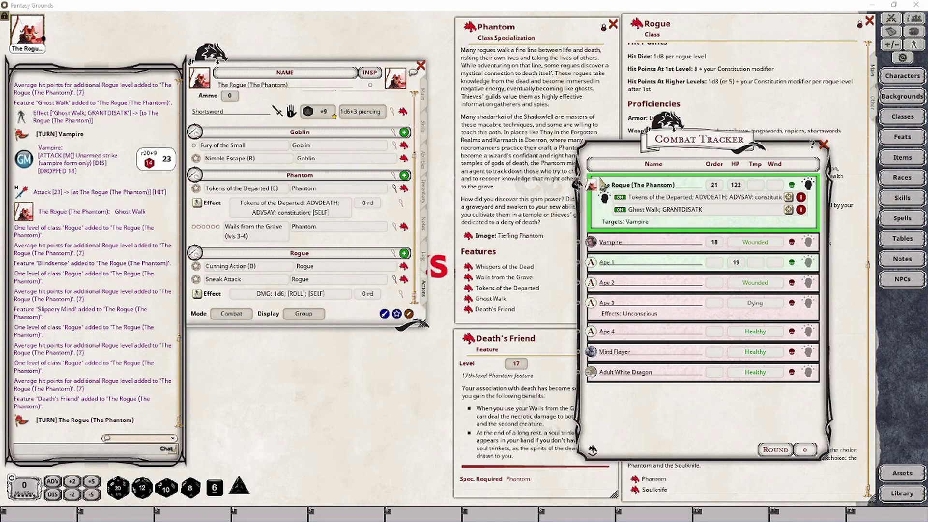
click(801, 196)
click(801, 196)
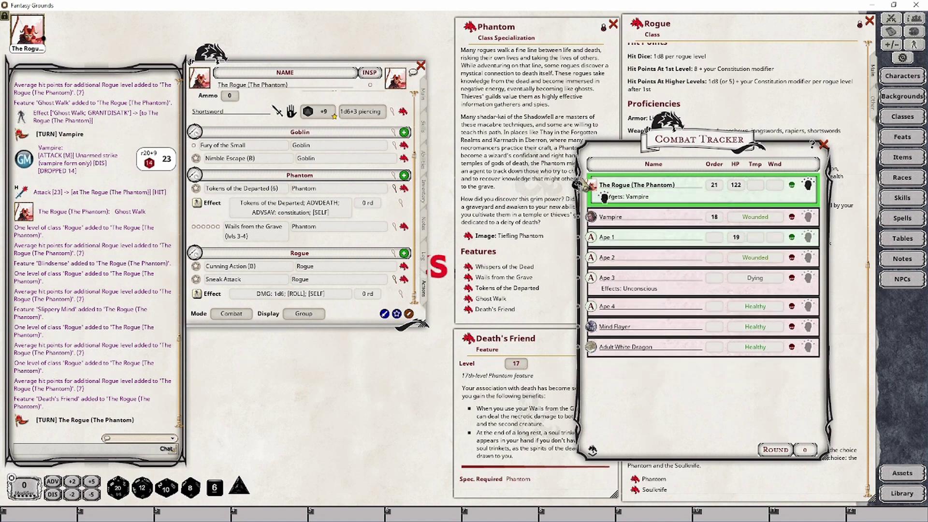
Attack the Vampire with the Shortsword, then roll its damage with the Sneak Attack effect "DMG: 1d6" applied to the Rogue.
scroll(321, 241, up, 3)
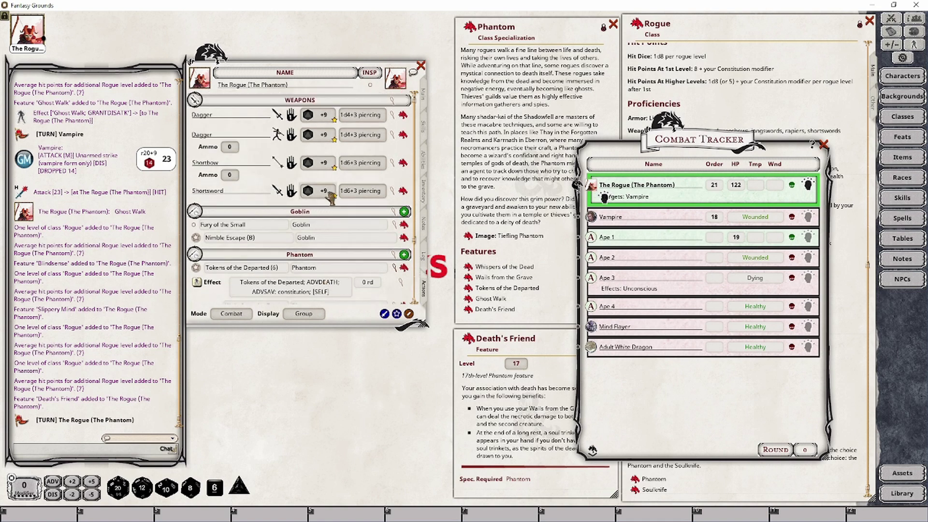
double_click(324, 190)
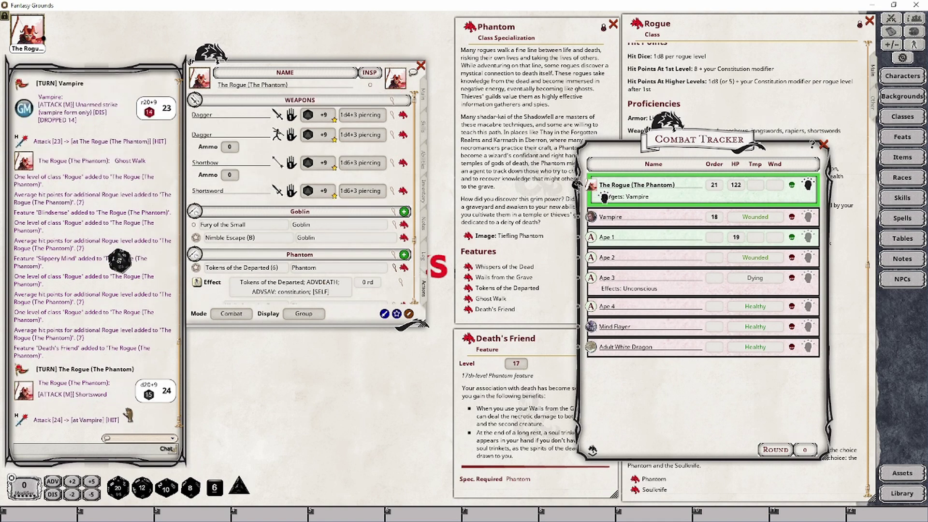
scroll(330, 252, down, 3)
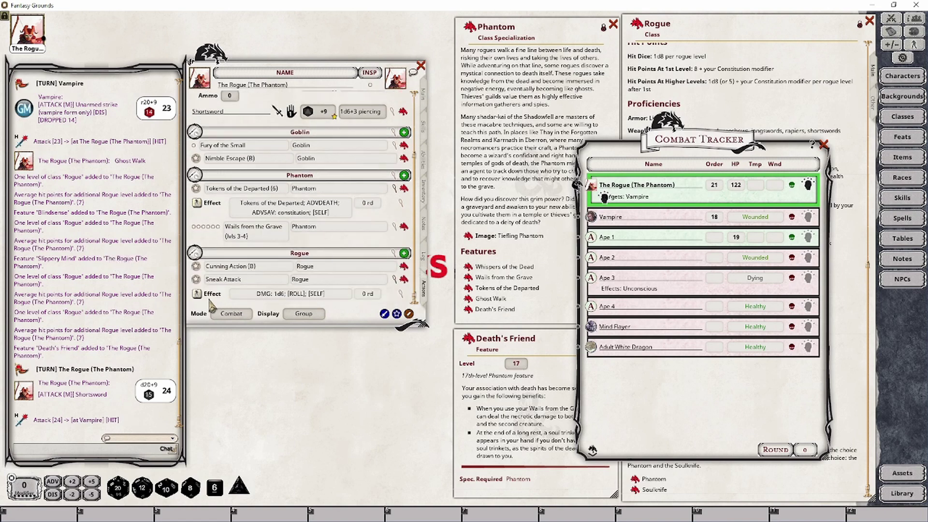
click(197, 294)
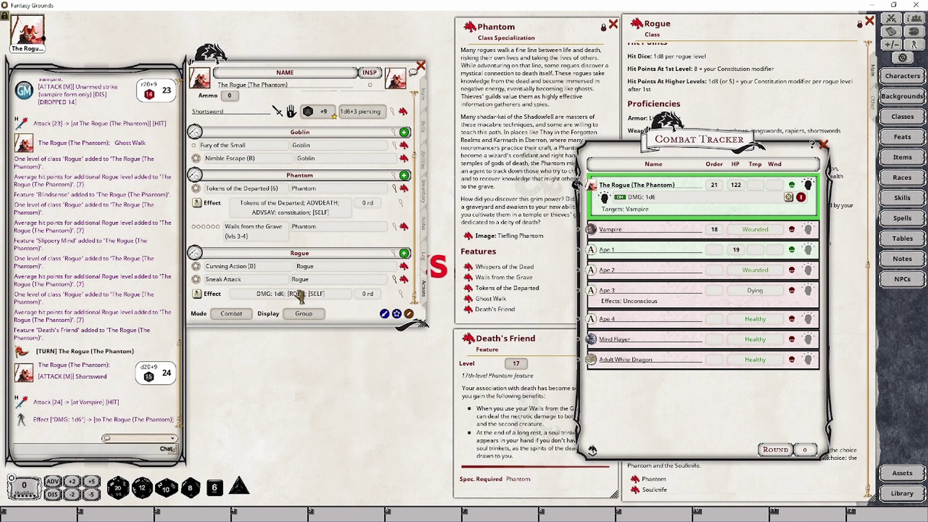
scroll(296, 288, up, 3)
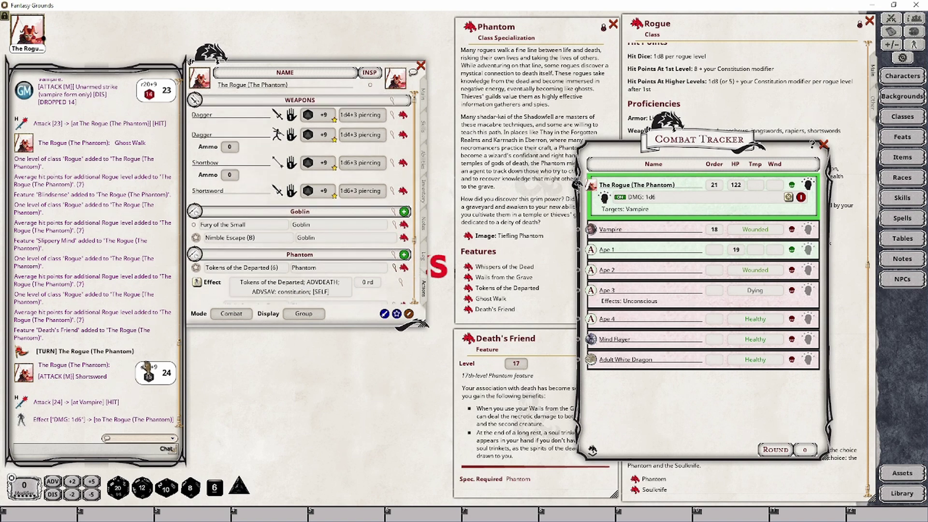
double_click(367, 194)
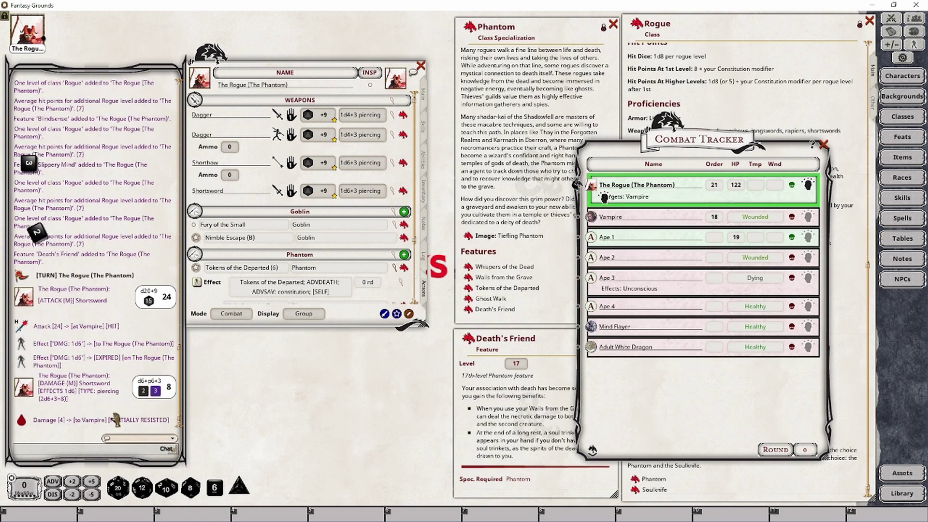
Roll the 5d6 necrotic damage of Wails from the Grave against both the Vampire and Ape 2, and close the combat tracker.
scroll(264, 215, down, 3)
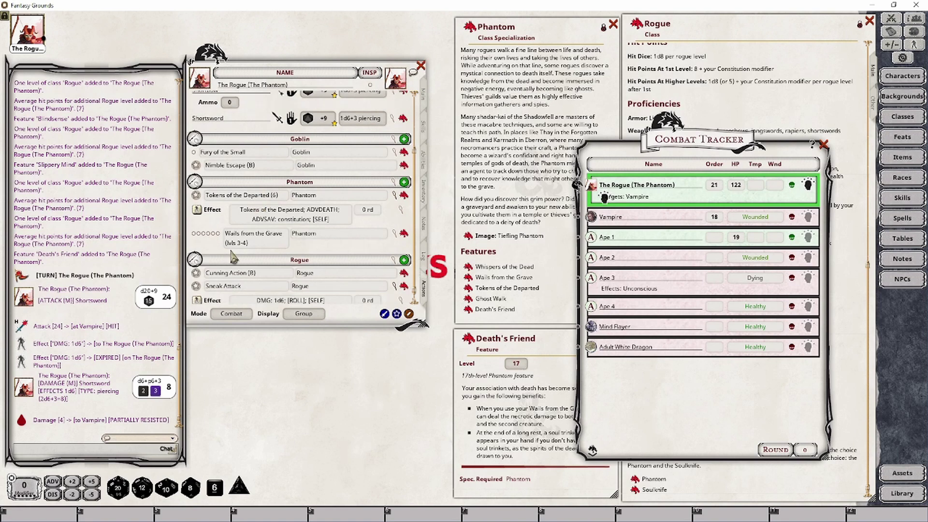
click(397, 236)
scroll(385, 145, down, 3)
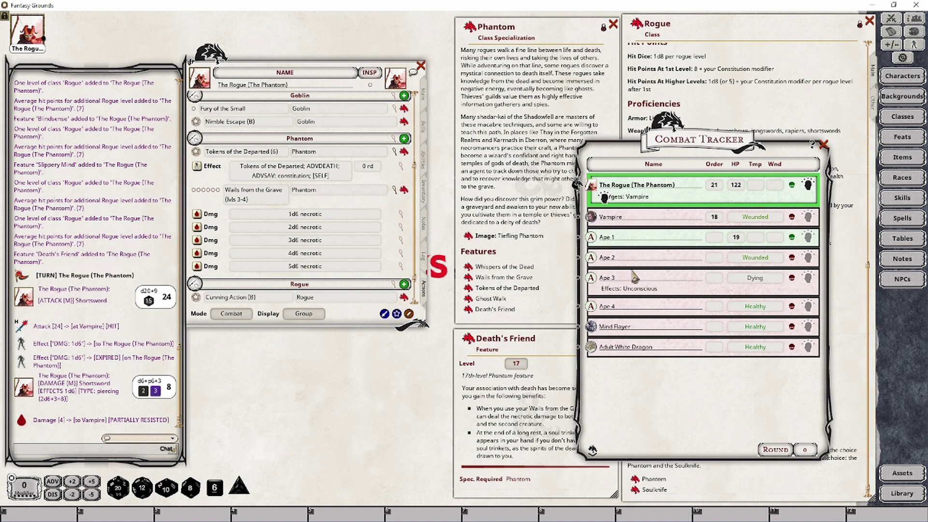
double_click(197, 266)
drag(505, 288, 617, 218)
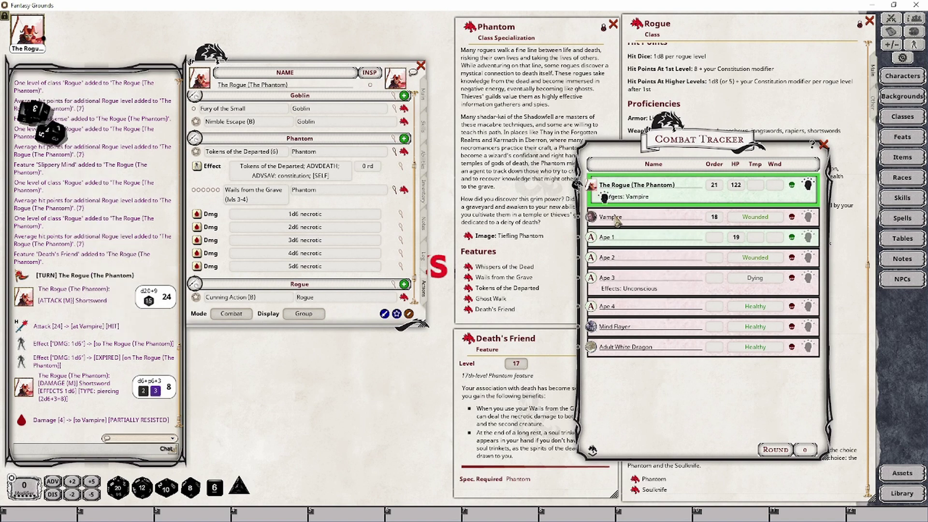
drag(198, 269, 624, 259)
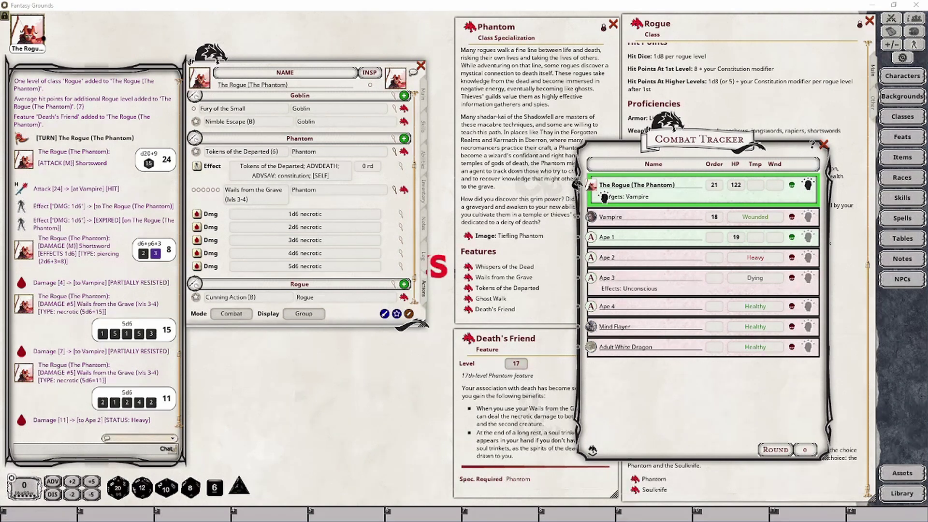
click(823, 144)
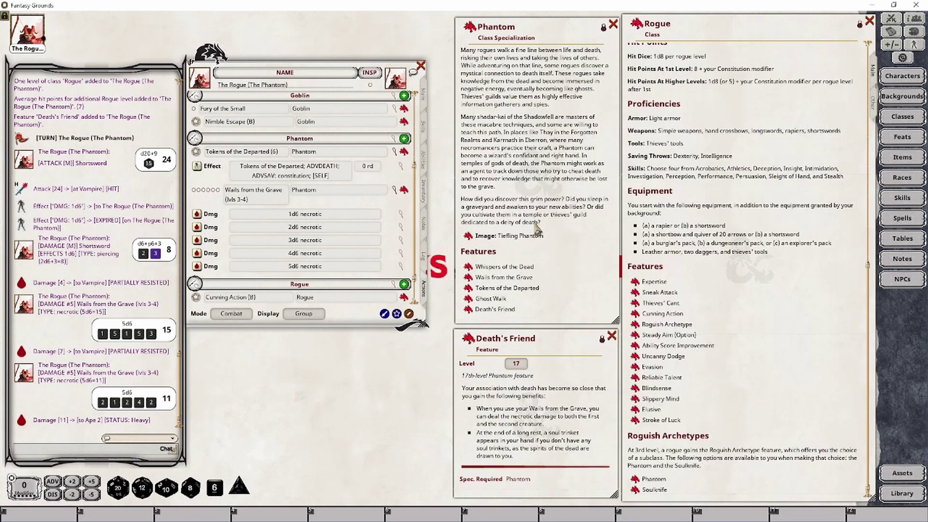